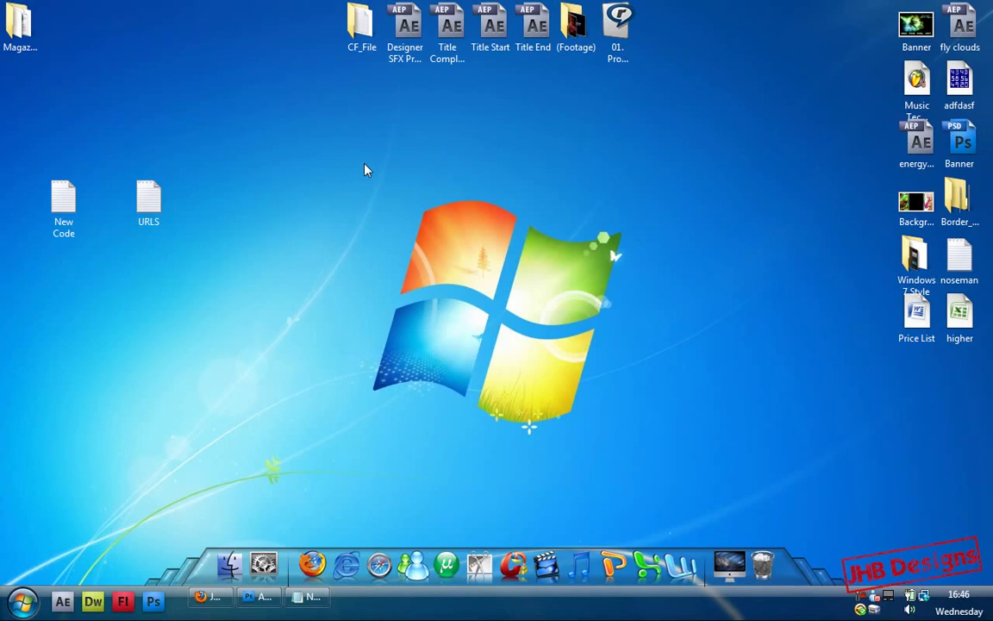
{"action": "left_click_drag", "start_coordinate": [72, 205], "coordinate": [72, 261]}
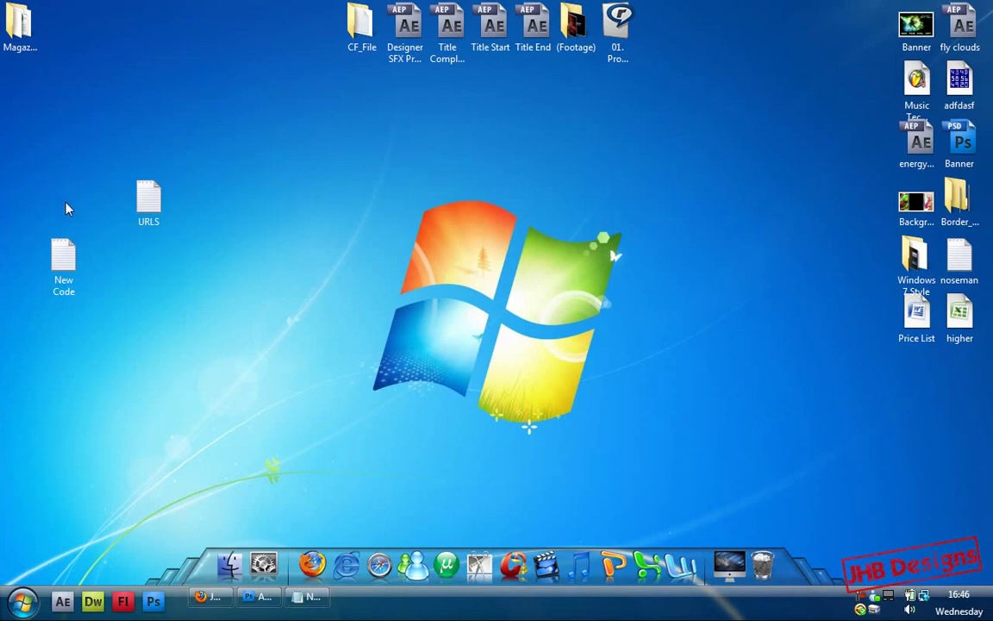
{"action": "mouse_move", "coordinate": [979, 168]}
{"action": "left_mouse_down"}
{"action": "mouse_move", "coordinate": [680, 168]}
{"action": "mouse_move", "coordinate": [888, 145]}
{"action": "mouse_move", "coordinate": [979, 155]}
{"action": "left_mouse_up"}
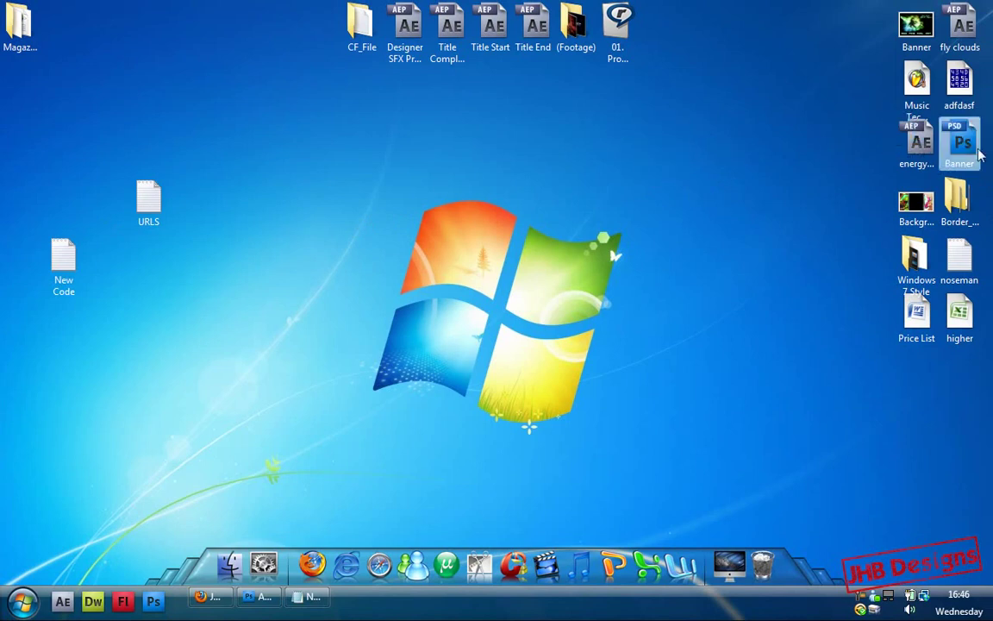
- Switch to Photoshop and use the Slice tool to slice the banner's full-width artwork area above the button row
{"action": "left_click", "coordinate": [255, 599]}
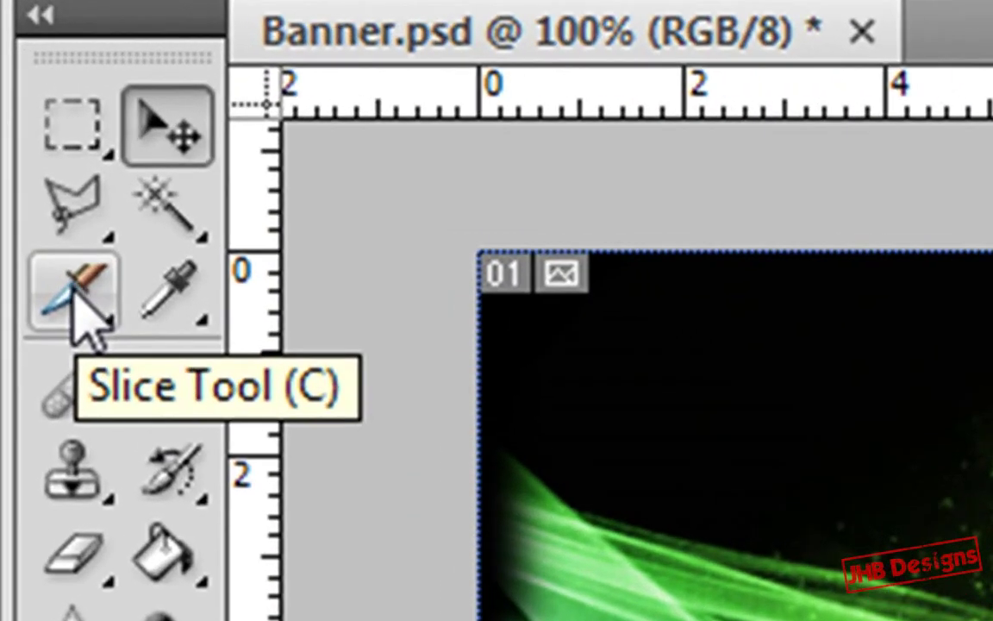
{"action": "left_click", "coordinate": [74, 293]}
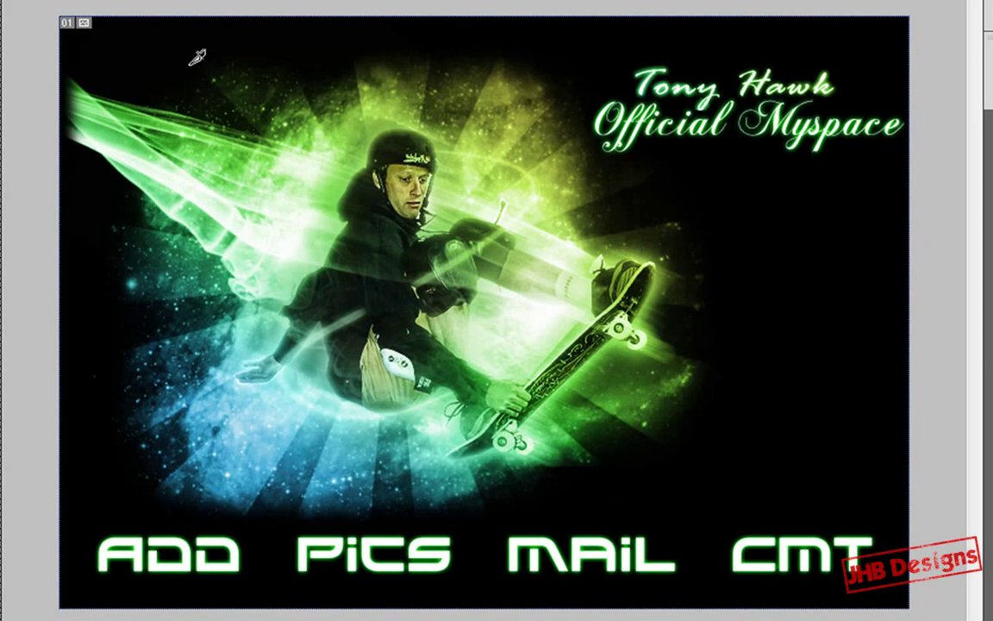
{"action": "left_click_drag", "start_coordinate": [43, 5], "coordinate": [939, 517]}
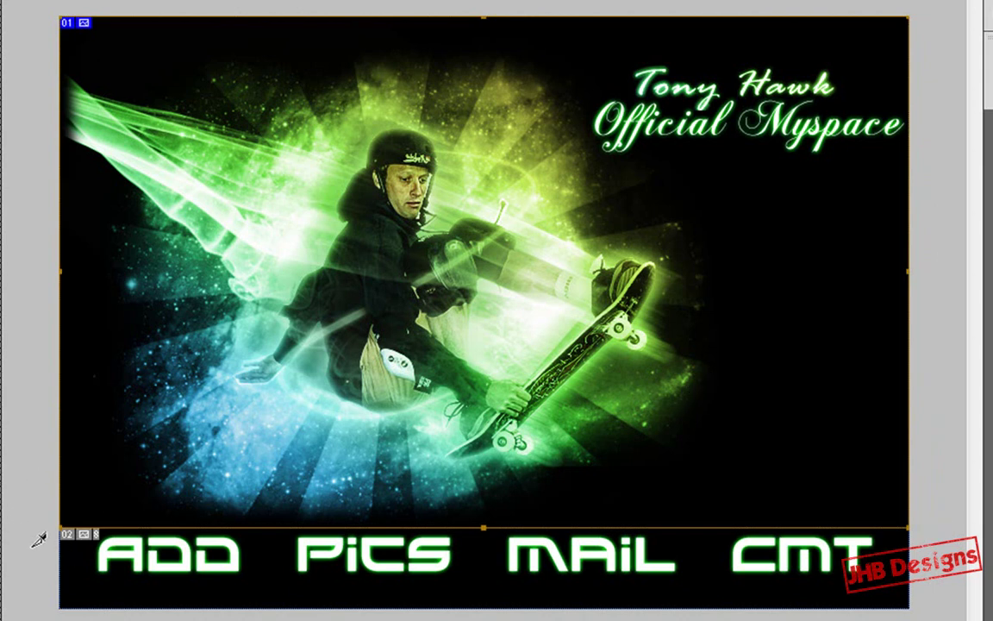
- Slice the strip below the artwork into four adjoining slices around the ADD, PICS, MAIL and CMT buttons
{"action": "left_click_drag", "start_coordinate": [54, 541], "coordinate": [148, 602]}
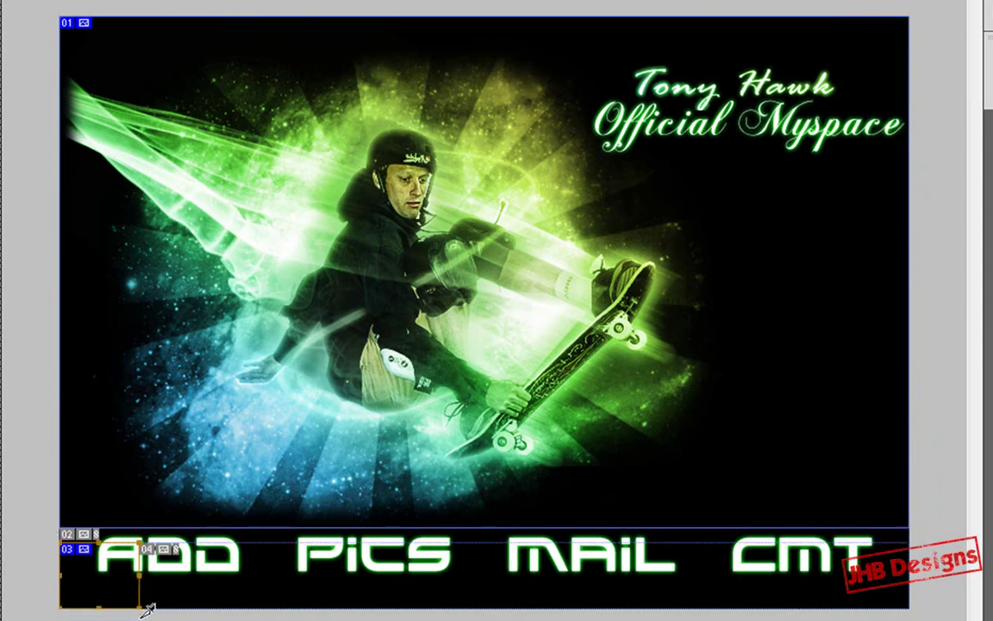
{"action": "key", "text": "ctrl+z"}
{"action": "left_click_drag", "start_coordinate": [53, 613], "coordinate": [262, 522]}
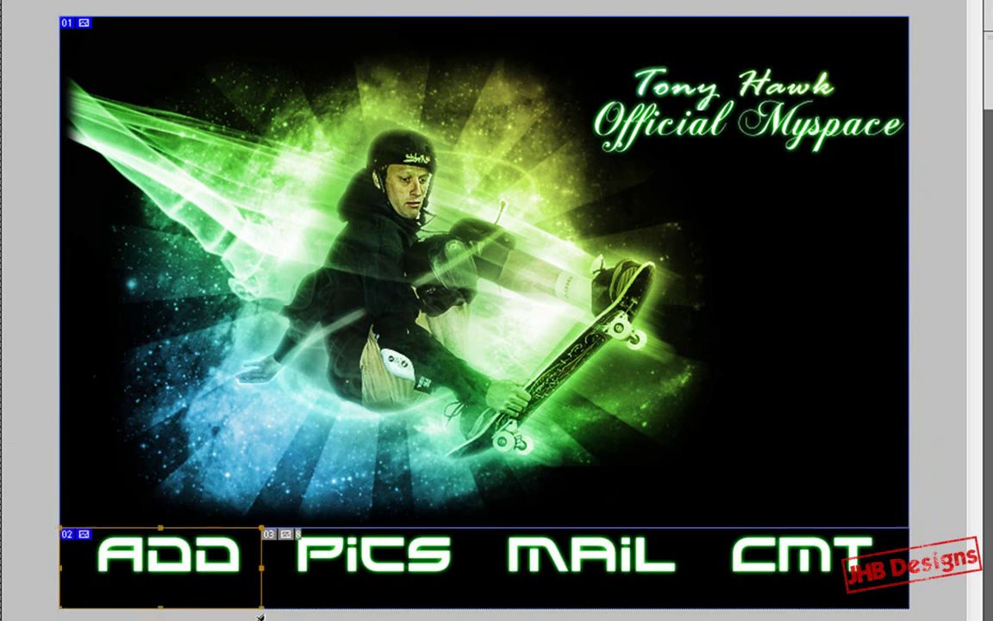
{"action": "left_click_drag", "start_coordinate": [261, 526], "coordinate": [707, 528]}
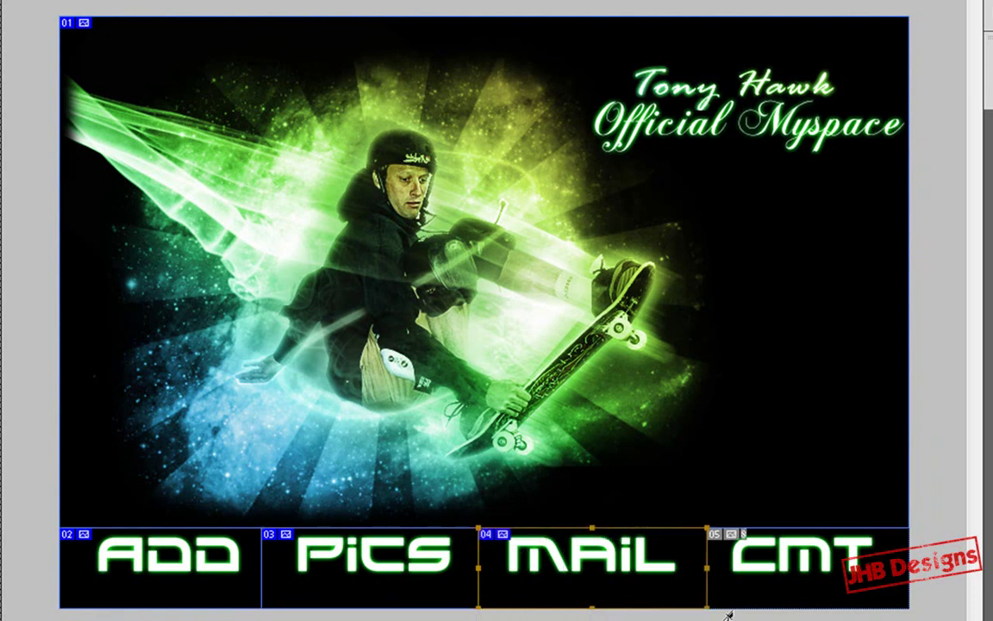
{"action": "left_click_drag", "start_coordinate": [726, 588], "coordinate": [911, 525]}
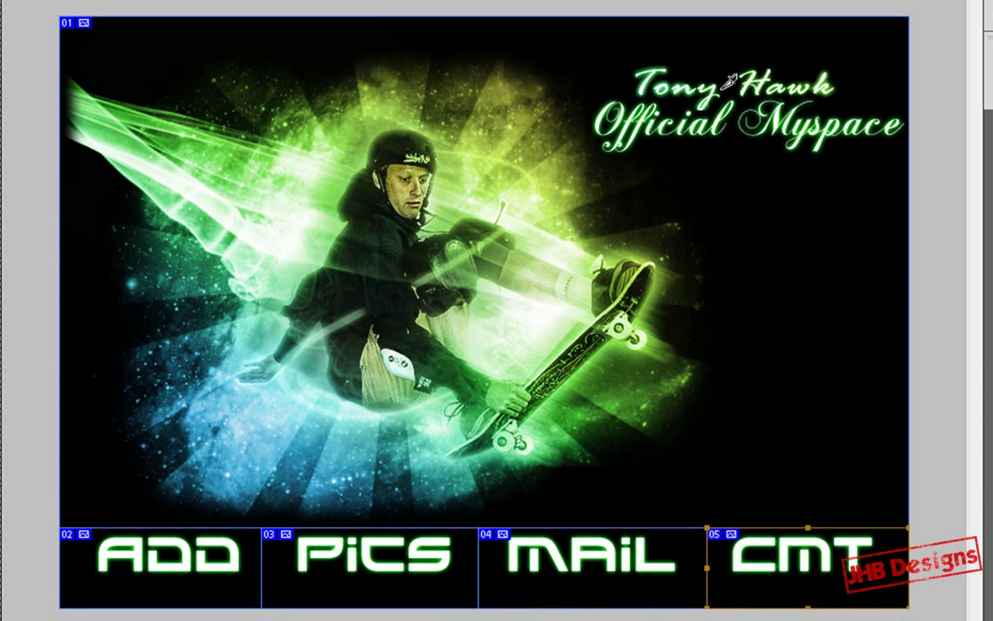
- Slice off the title text in the banner's upper right corner and undo that slice
{"action": "left_click_drag", "start_coordinate": [909, 17], "coordinate": [584, 159]}
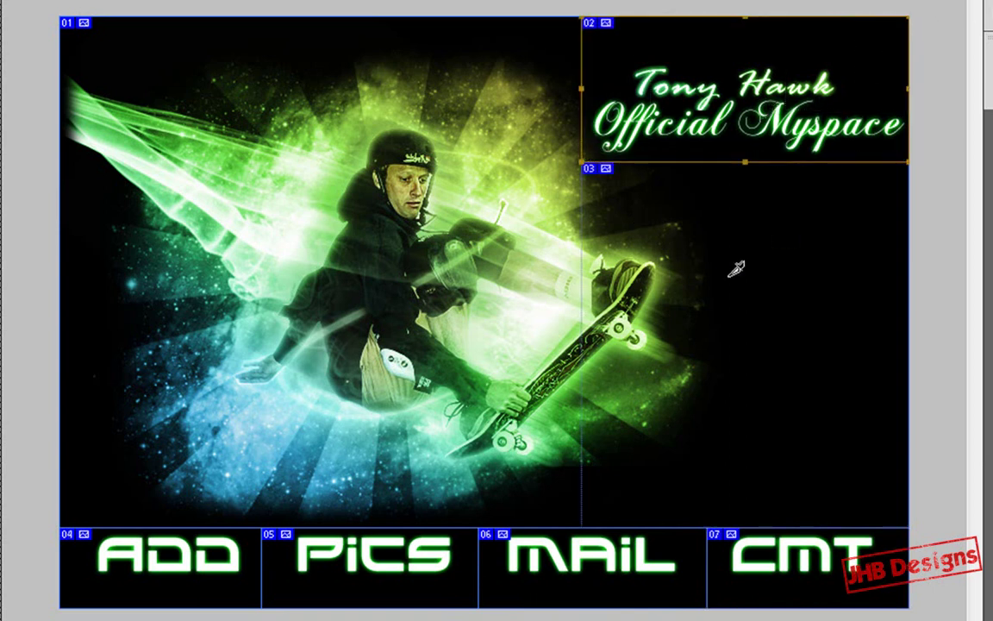
{"action": "key", "text": "ctrl+z"}
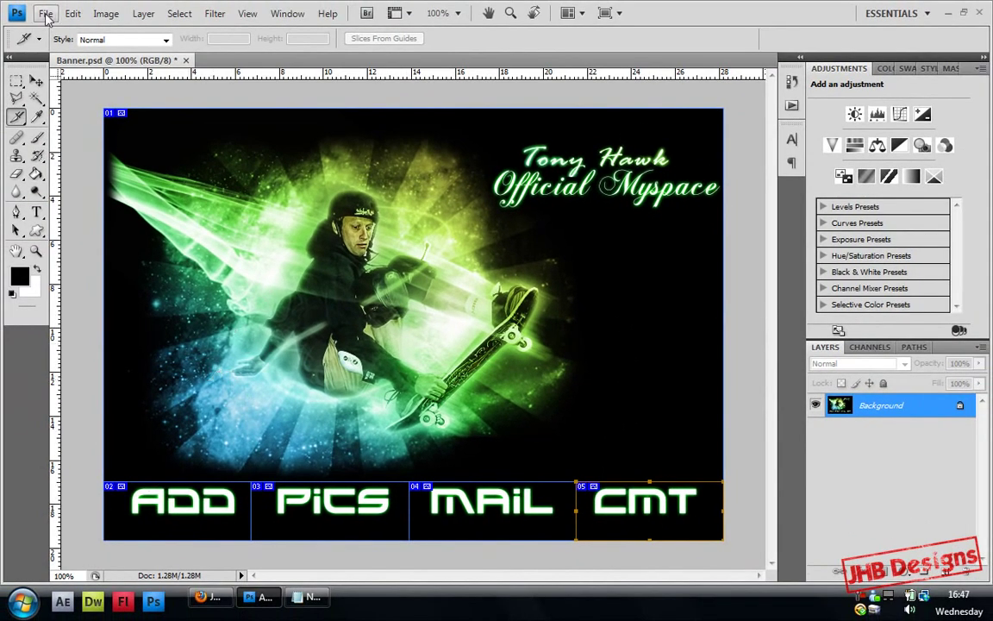
{"action": "left_click", "coordinate": [45, 14]}
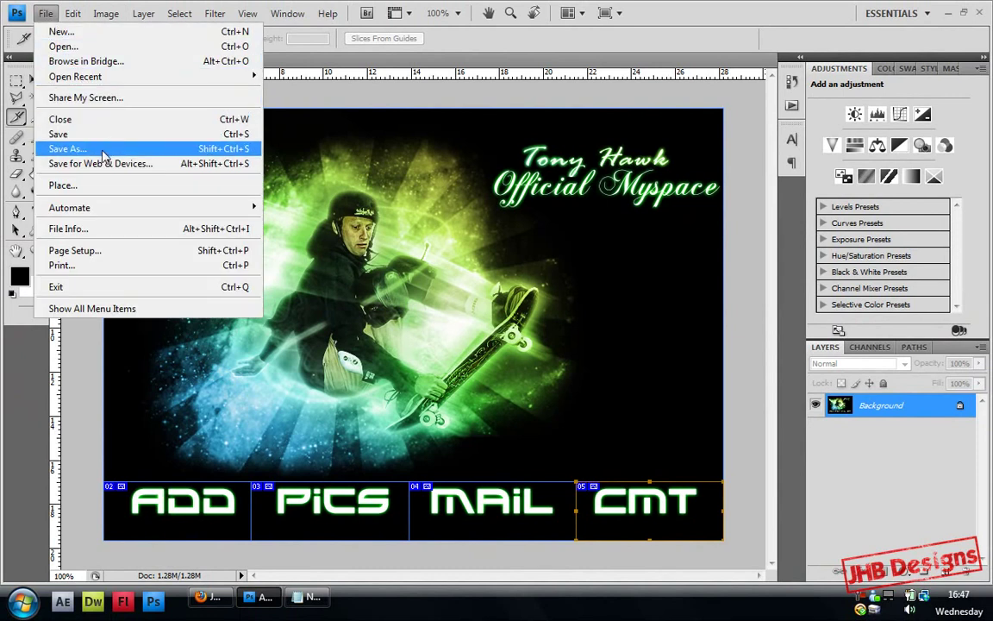
{"action": "left_click", "coordinate": [69, 149]}
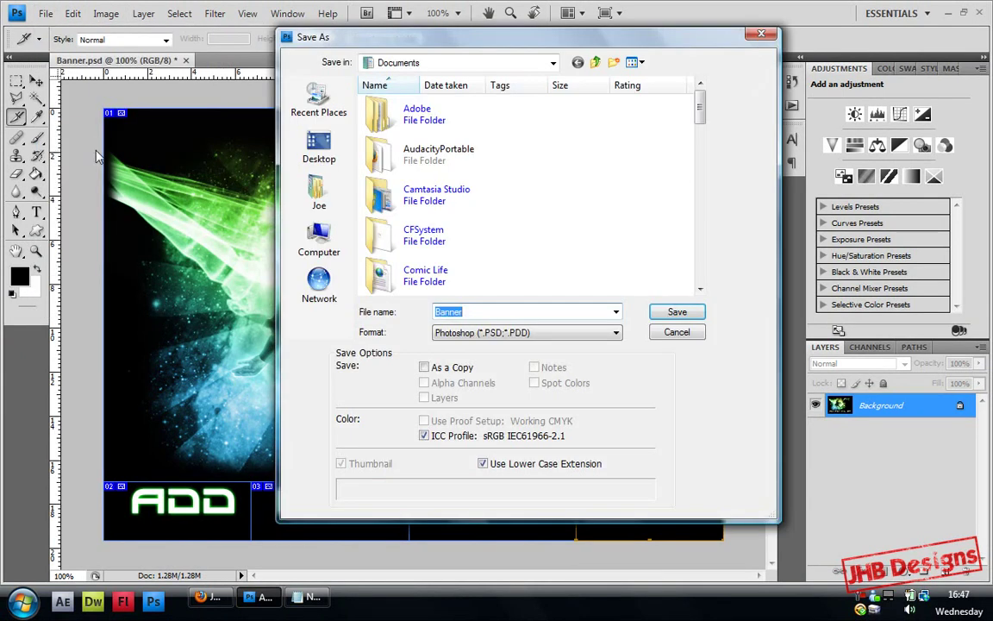
{"action": "left_click", "coordinate": [677, 332]}
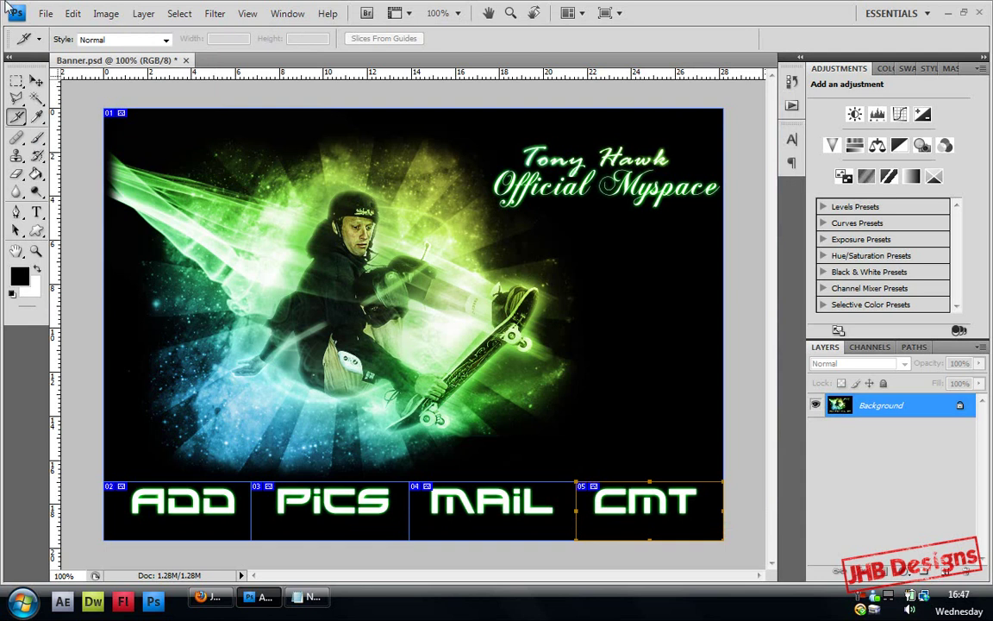
- Open the sliced banner in Save for Web & Devices and select the PICS, MAIL and CMT slices in turn
{"action": "left_click", "coordinate": [46, 14]}
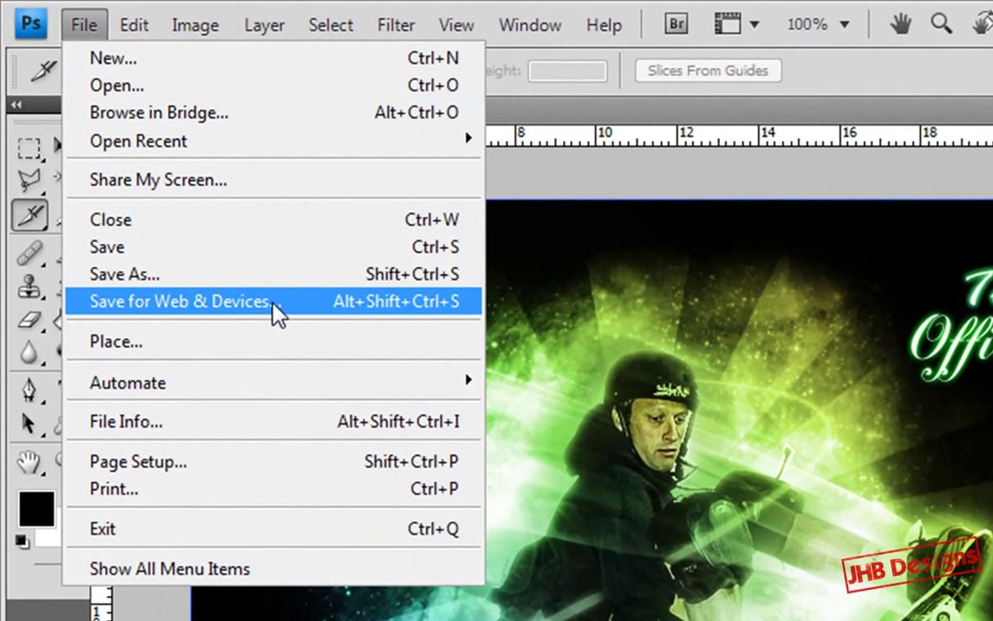
{"action": "left_click", "coordinate": [272, 304]}
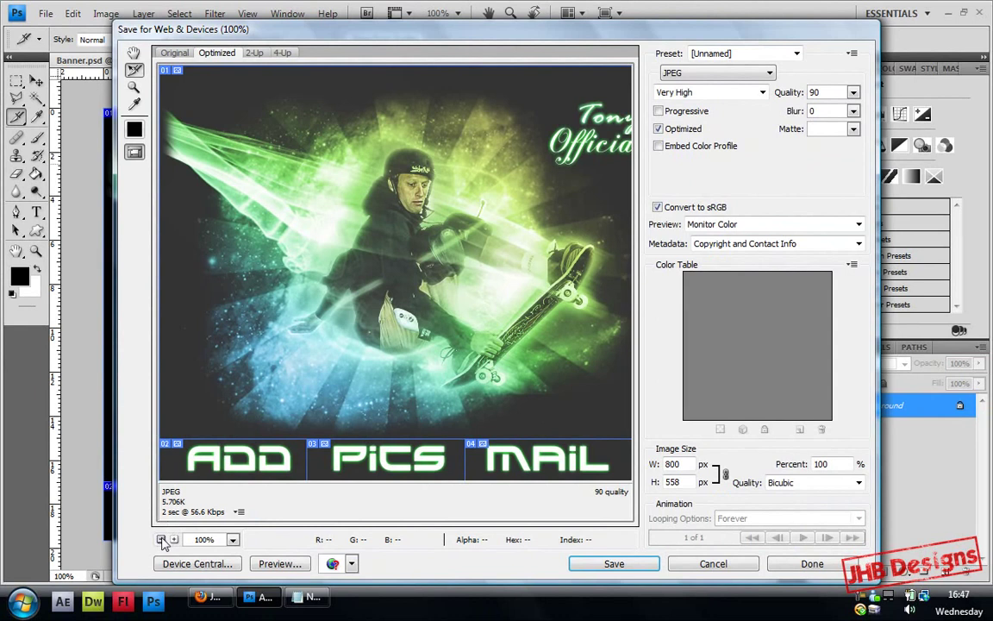
{"action": "left_click", "coordinate": [160, 538]}
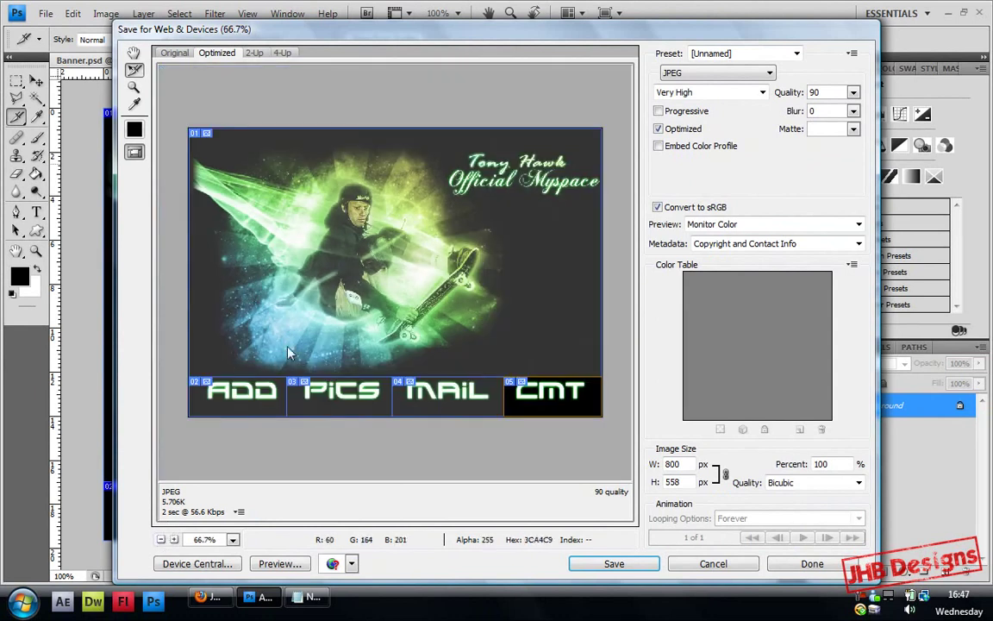
{"action": "left_click", "coordinate": [353, 392]}
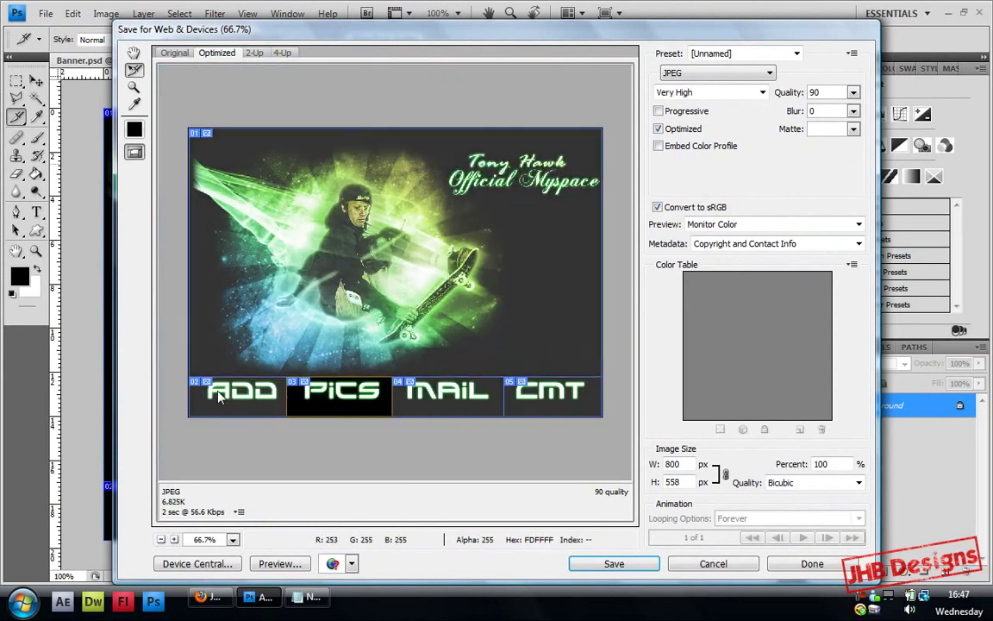
{"action": "left_click", "coordinate": [412, 392]}
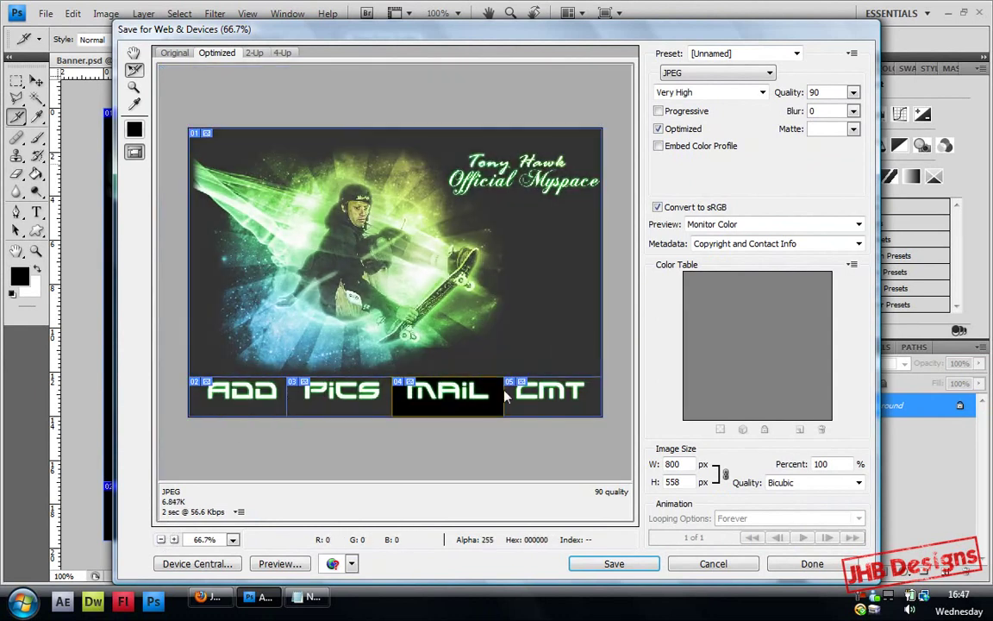
{"action": "left_click", "coordinate": [547, 393]}
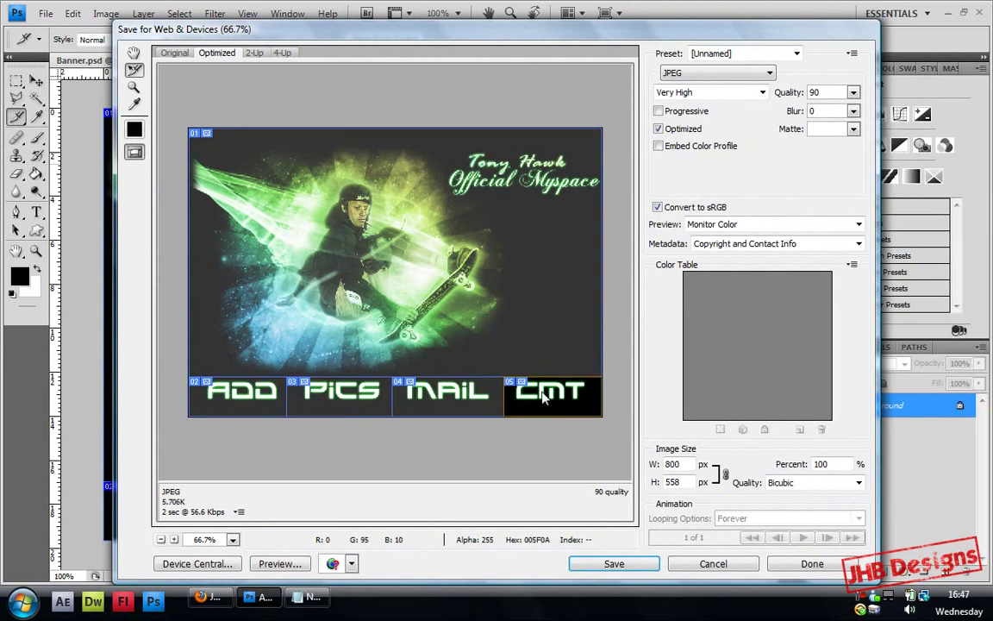
- Switch to Firefox, submit the empty Musician Bio in the MySpace profile editor and reload the profile page
{"action": "left_click", "coordinate": [217, 596]}
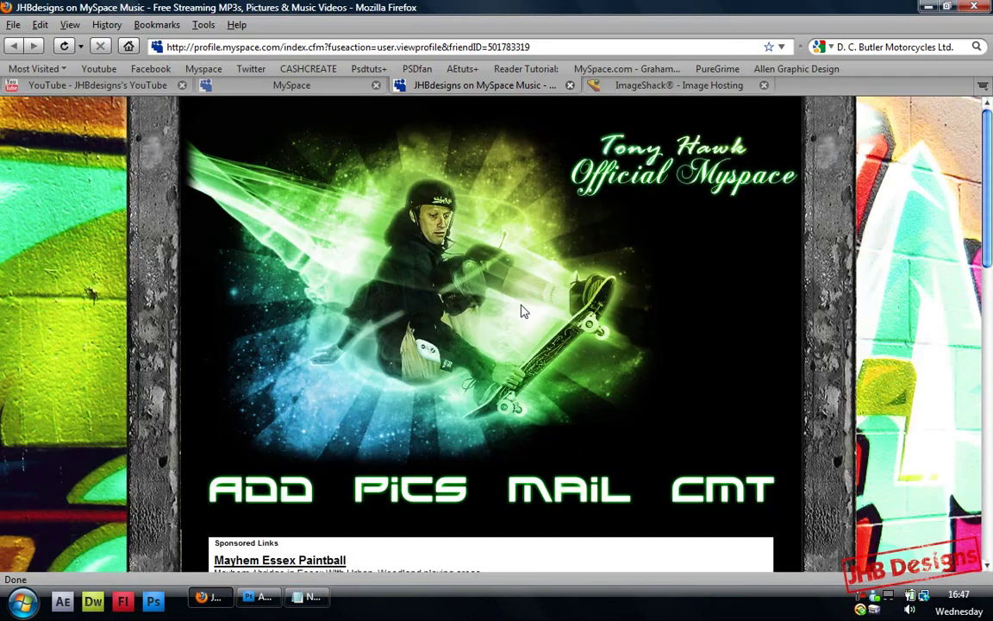
{"action": "key", "text": "ctrl+shift+Tab"}
{"action": "scroll", "coordinate": [551, 454], "scroll_direction": "down", "scroll_amount": 4}
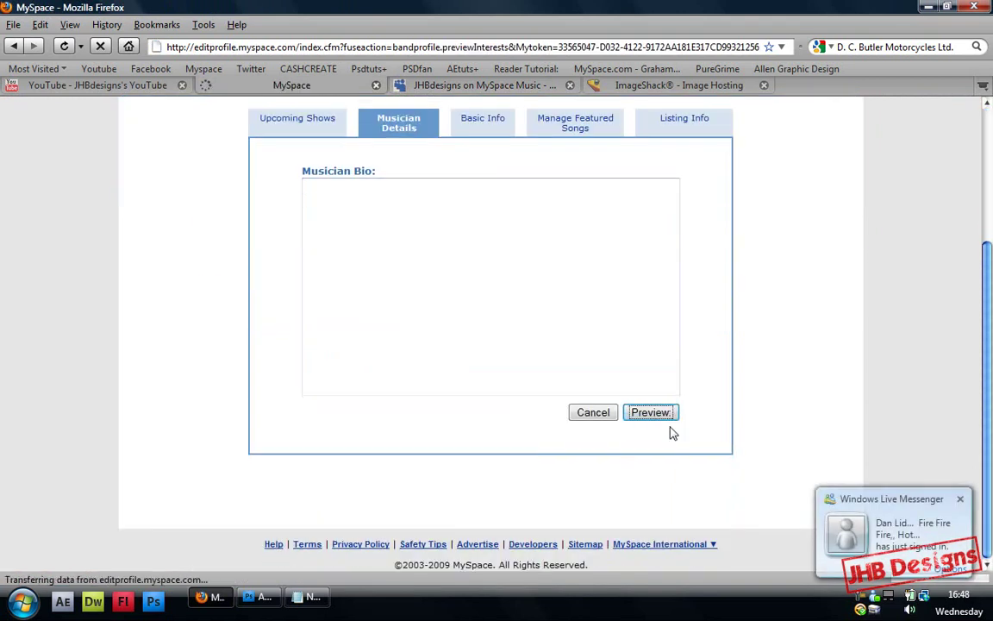
{"action": "left_click", "coordinate": [650, 190]}
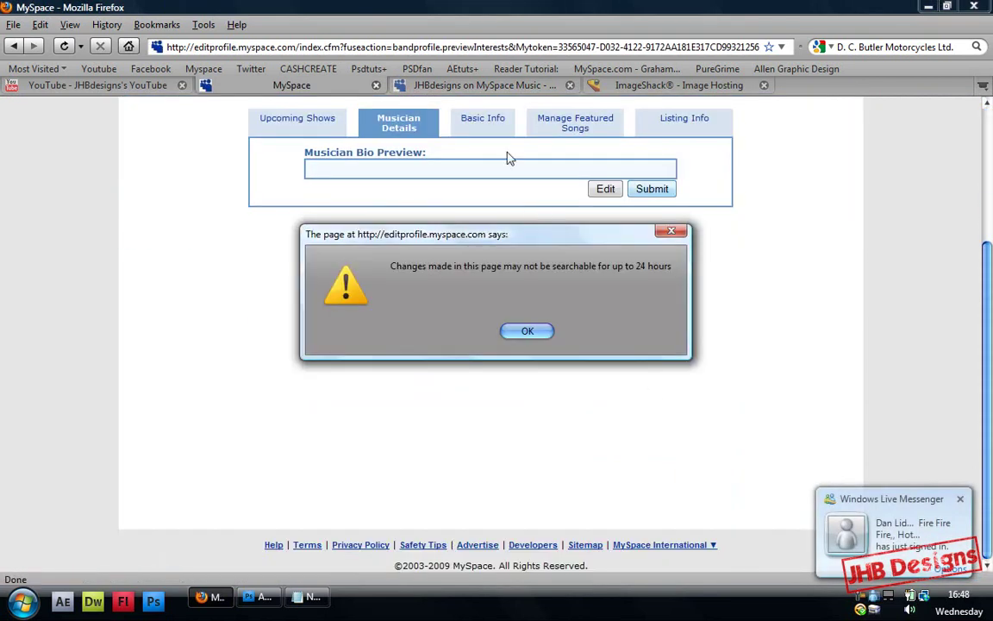
{"action": "left_click", "coordinate": [526, 333]}
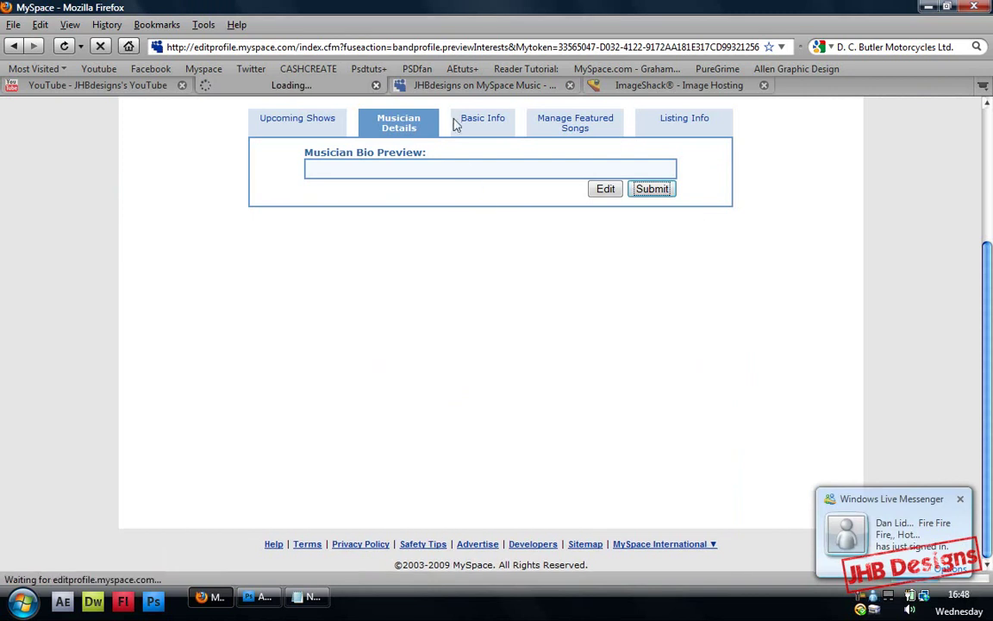
{"action": "left_click", "coordinate": [459, 90]}
{"action": "left_click", "coordinate": [64, 46]}
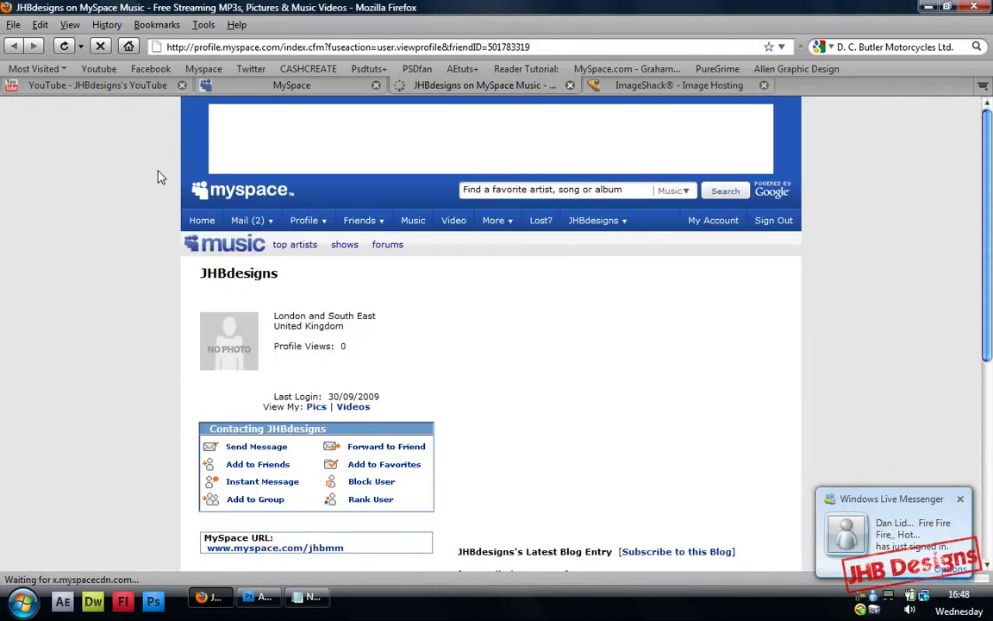
{"action": "scroll", "coordinate": [157, 183], "scroll_direction": "down", "scroll_amount": 2}
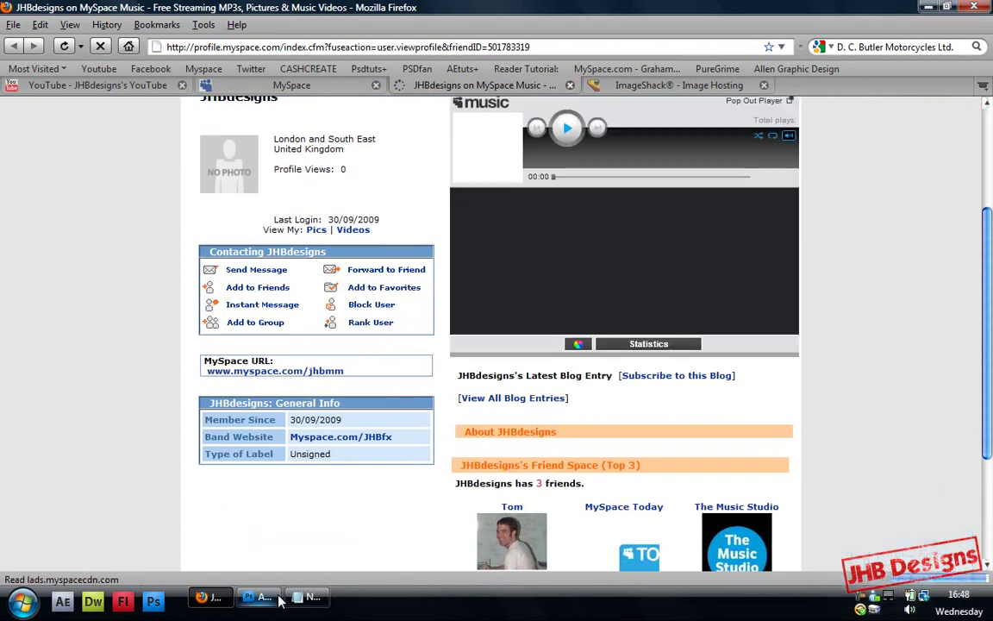
- Copy the link address of Add to Friends from the contact box on the MySpace profile
{"action": "left_click", "coordinate": [308, 596]}
{"action": "left_click", "coordinate": [274, 605]}
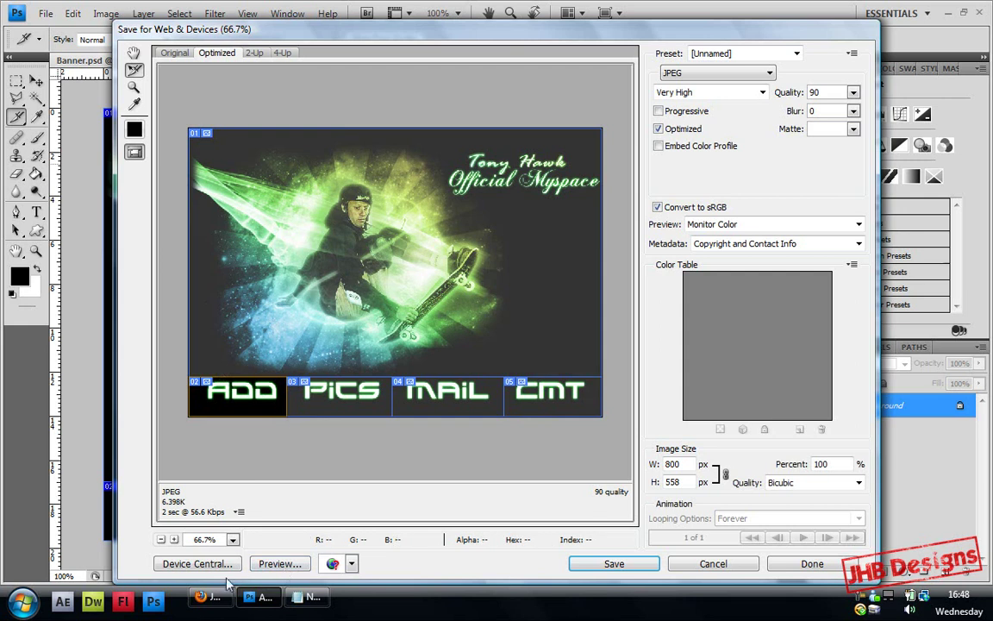
{"action": "left_click", "coordinate": [207, 596]}
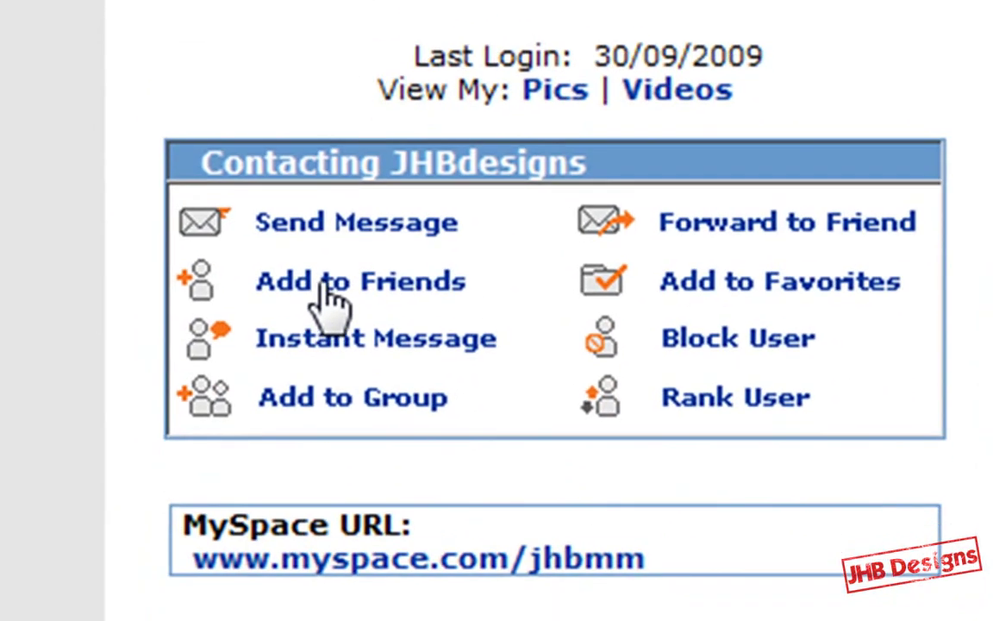
{"action": "right_click", "coordinate": [328, 287]}
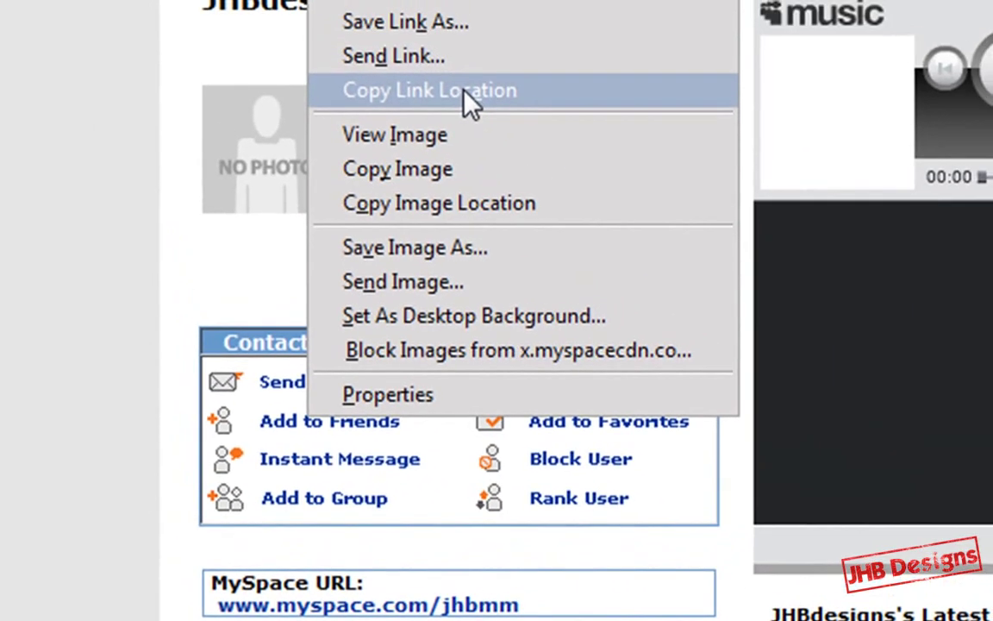
{"action": "left_click", "coordinate": [493, 91]}
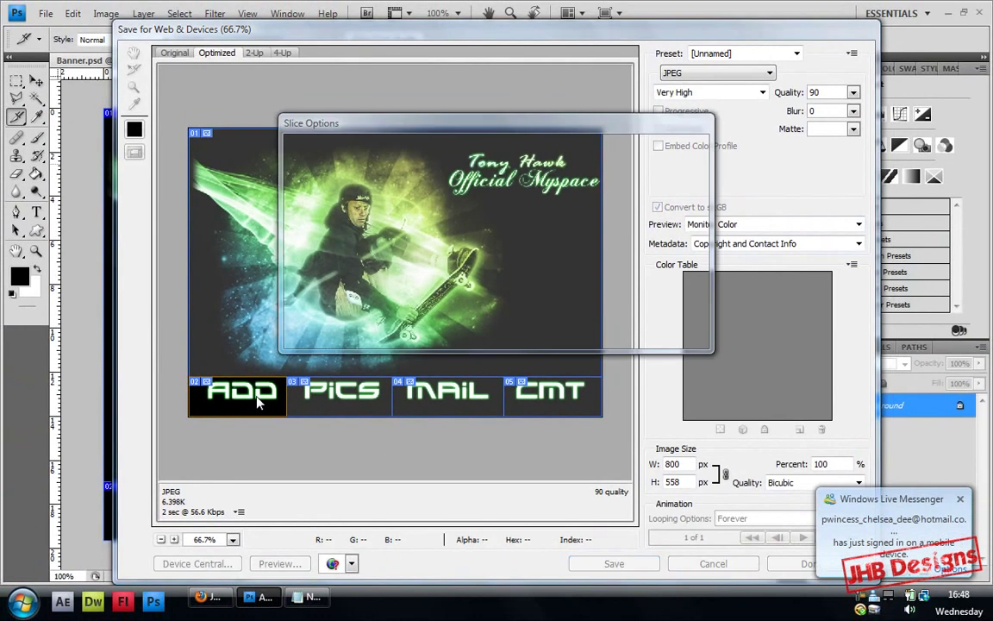
- Set the URL of the ADD slice to the copied Add to Friends link in its slice options
{"action": "double_click", "coordinate": [326, 366]}
{"action": "left_click", "coordinate": [355, 202]}
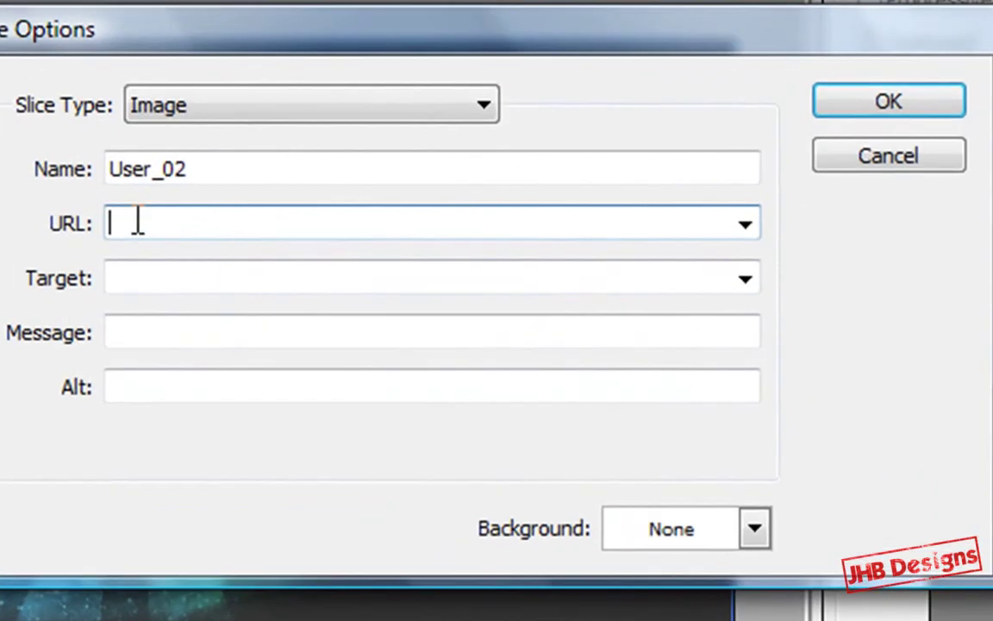
{"action": "key", "text": "ctrl+v"}
{"action": "left_click", "coordinate": [879, 102]}
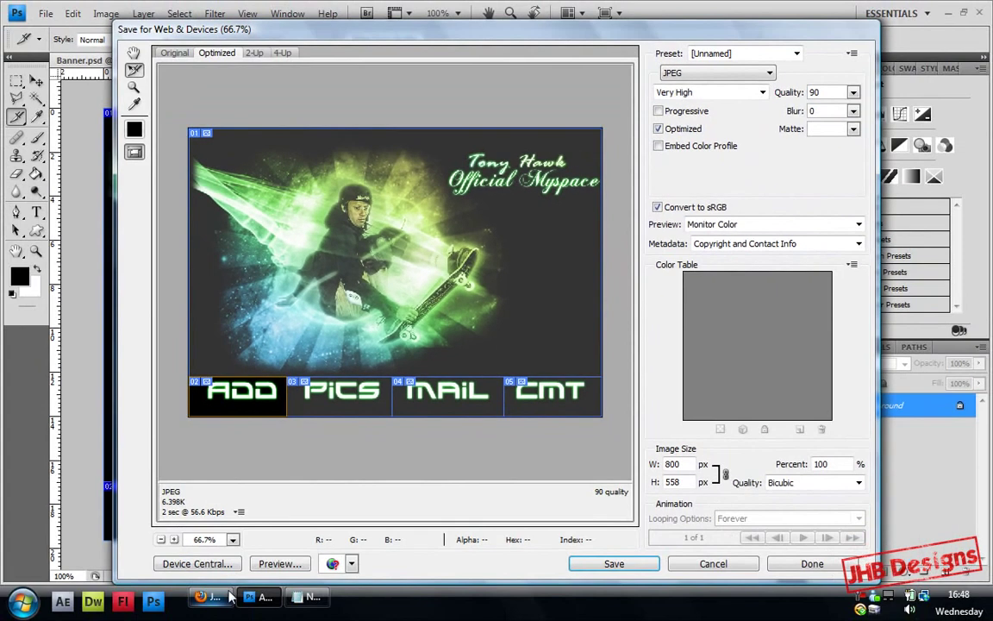
- Copy the link address of Pics from the MySpace profile in Firefox and return to Photoshop
{"action": "left_click", "coordinate": [231, 603]}
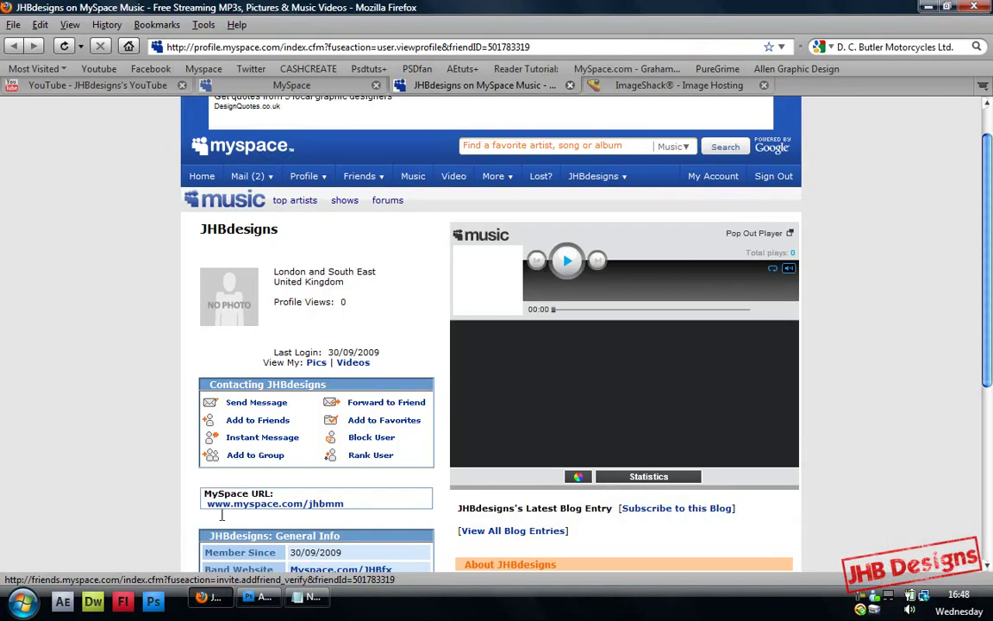
{"action": "right_click", "coordinate": [317, 365]}
{"action": "left_click", "coordinate": [332, 452]}
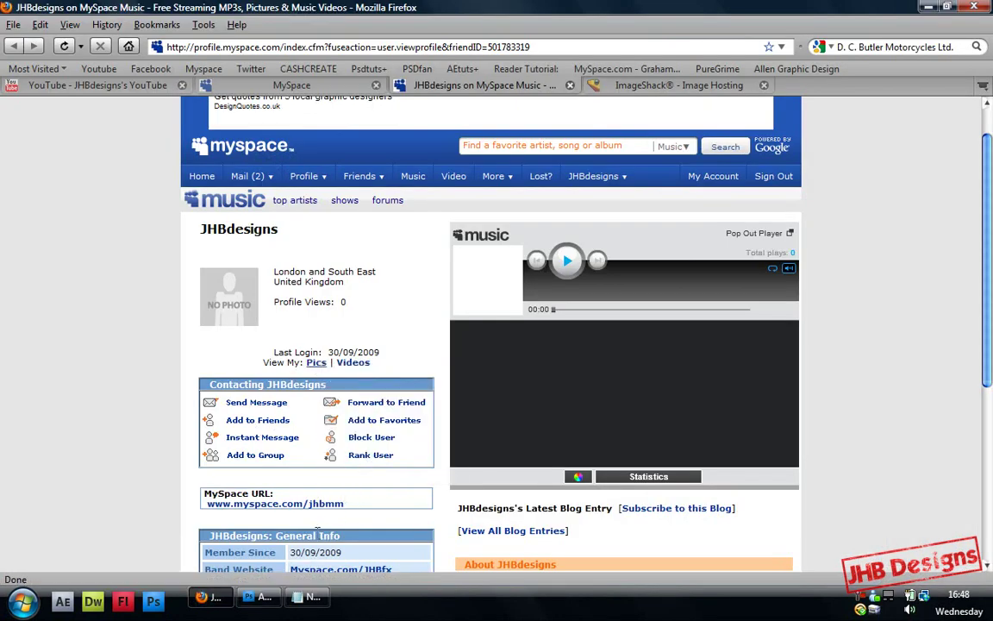
{"action": "left_click", "coordinate": [257, 597]}
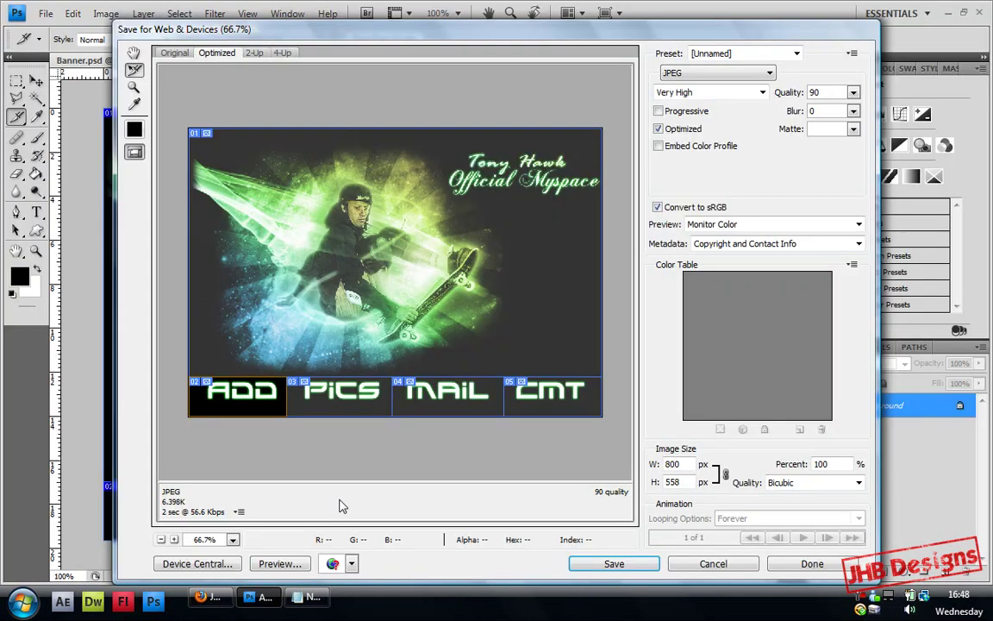
- Set the URL of the PICS slice to the copied Pics link in its slice options
{"action": "double_click", "coordinate": [339, 403]}
{"action": "left_click", "coordinate": [373, 203]}
{"action": "key", "text": "ctrl+v"}
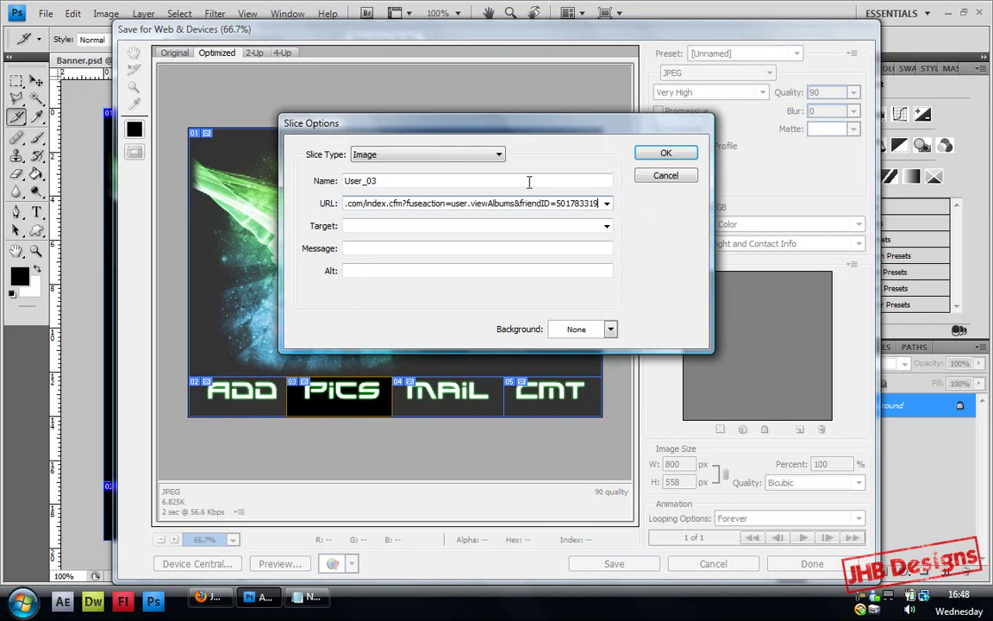
{"action": "left_click", "coordinate": [648, 158]}
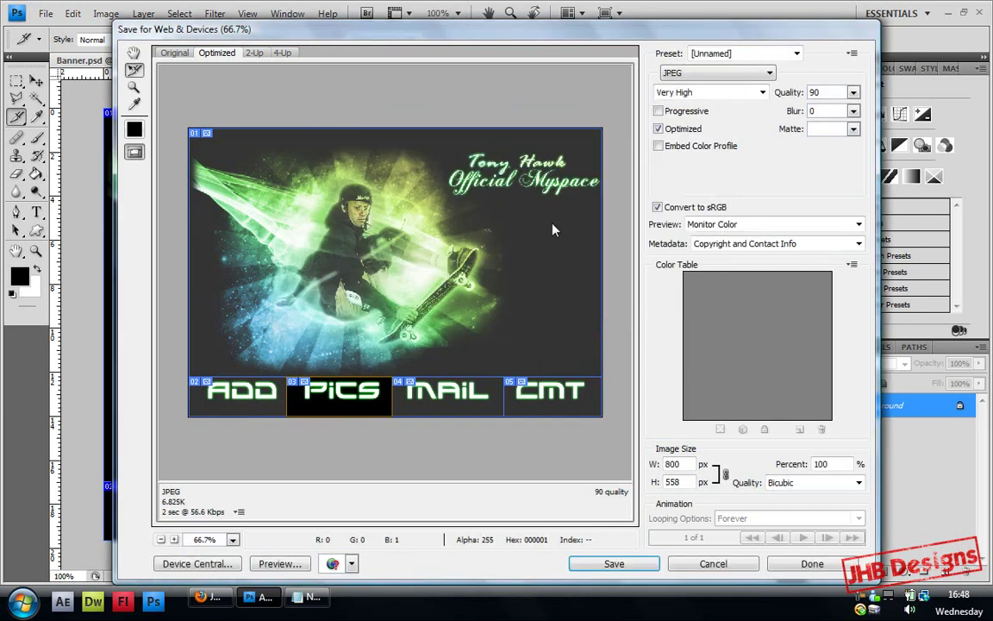
- Copy the link address of Send Message from the MySpace profile in Firefox and return to Photoshop
{"action": "left_click", "coordinate": [207, 596]}
{"action": "right_click", "coordinate": [259, 400]}
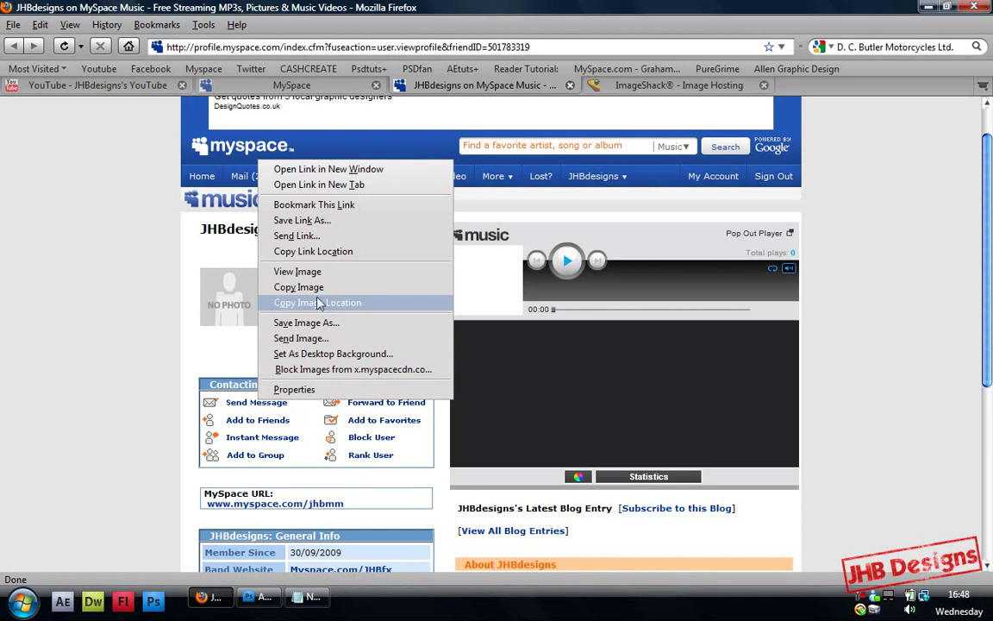
{"action": "left_click", "coordinate": [321, 251]}
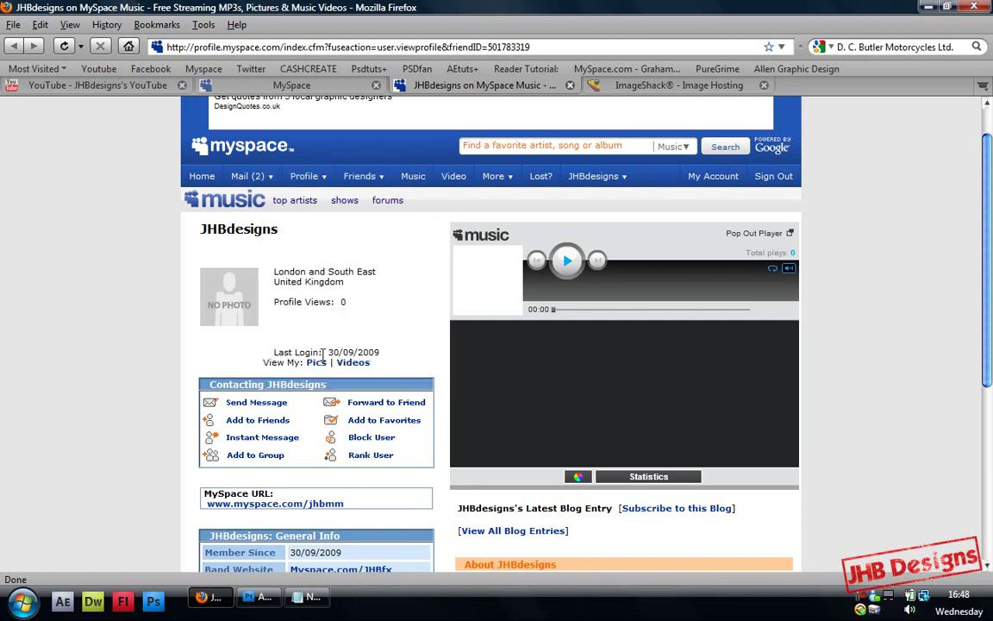
{"action": "left_click", "coordinate": [256, 596]}
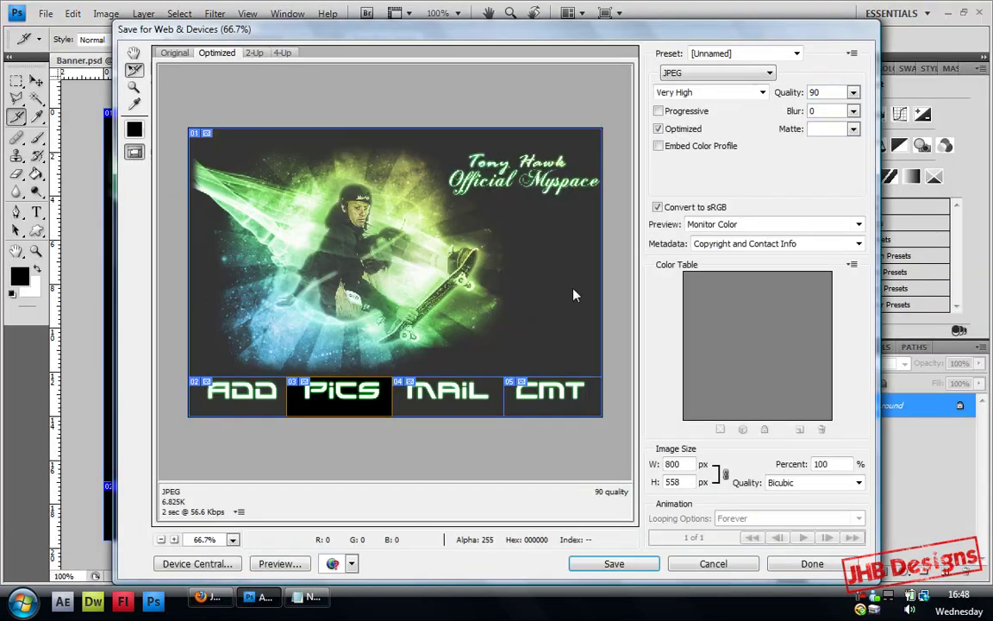
- Set the URL of the MAIL slice to the copied Send Message link in its slice options
{"action": "double_click", "coordinate": [464, 390]}
{"action": "left_click", "coordinate": [443, 201]}
{"action": "key", "text": "ctrl+v"}
{"action": "left_click", "coordinate": [647, 156]}
- Copy the link address of Add Comment from the MySpace profile in Firefox and return to Photoshop
{"action": "left_click", "coordinate": [185, 542]}
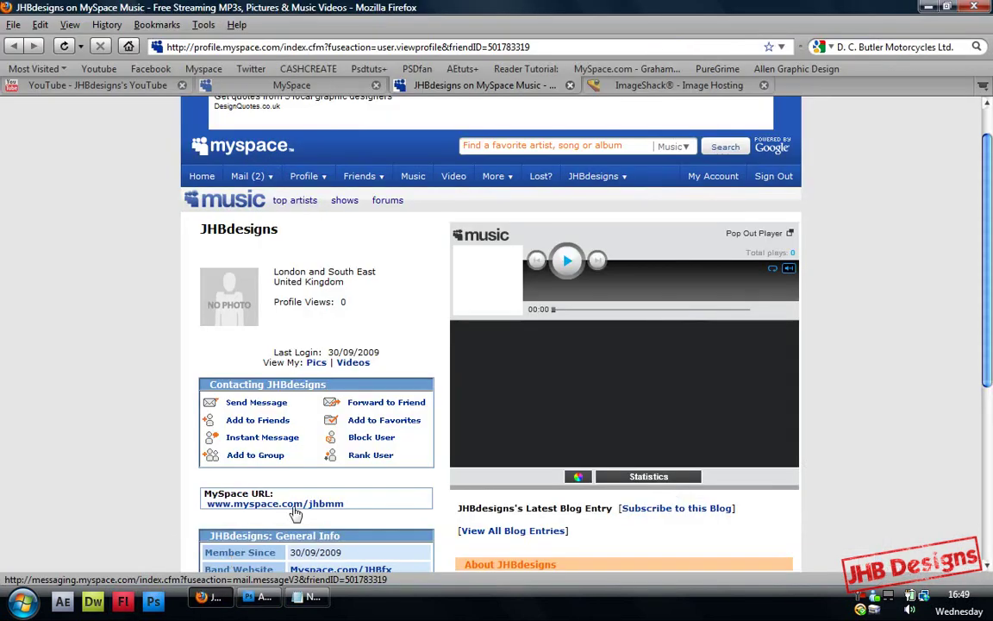
{"action": "scroll", "coordinate": [231, 562], "scroll_direction": "down", "scroll_amount": 5}
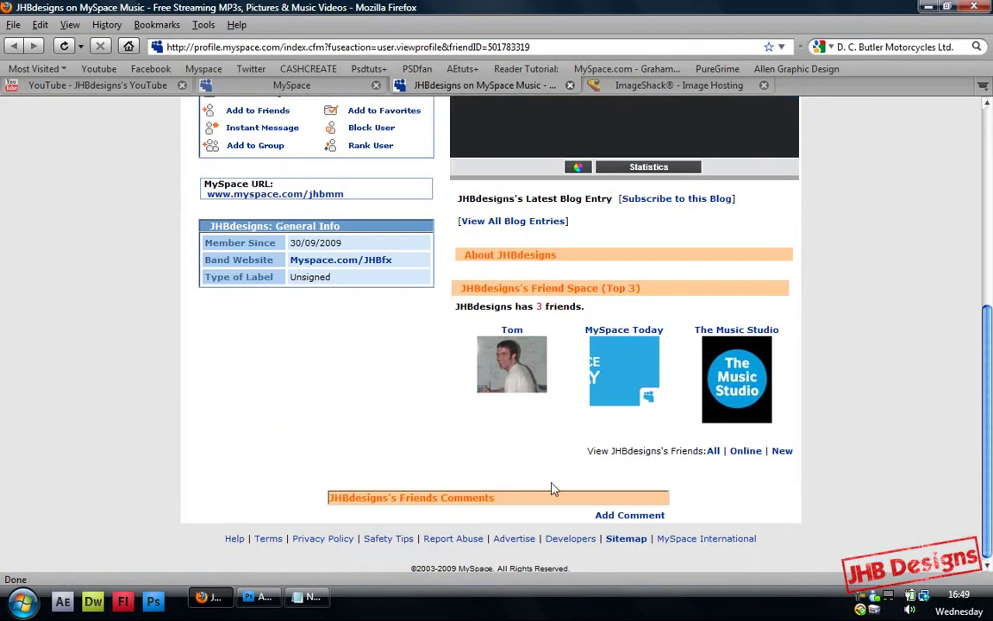
{"action": "right_click", "coordinate": [638, 515]}
{"action": "left_click", "coordinate": [697, 481]}
{"action": "left_click", "coordinate": [256, 596]}
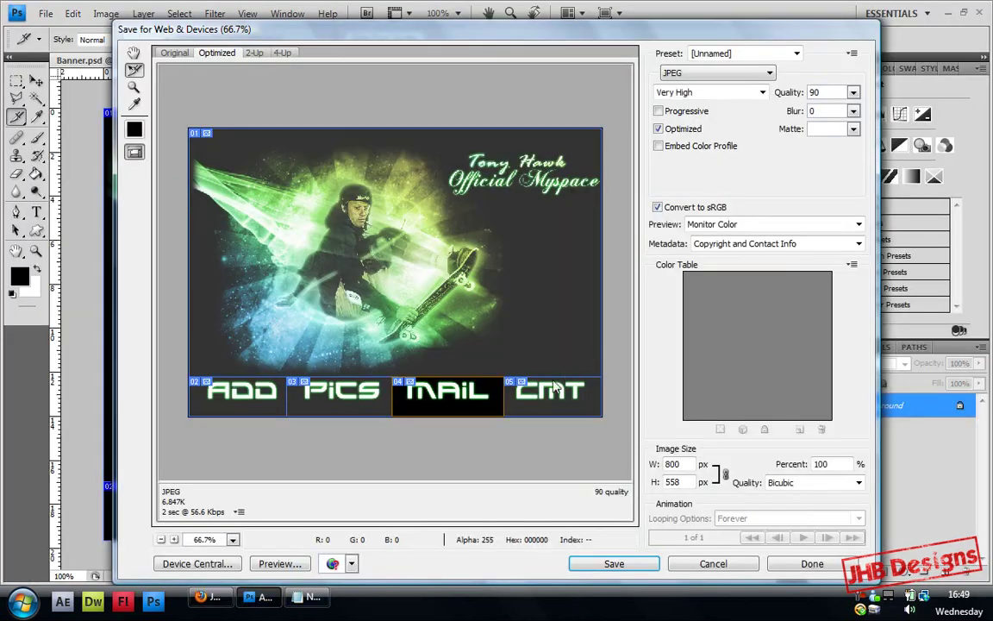
- Set the URL of the CMT slice to the copied Add Comment link in its slice options
{"action": "double_click", "coordinate": [560, 392]}
{"action": "left_click", "coordinate": [365, 202]}
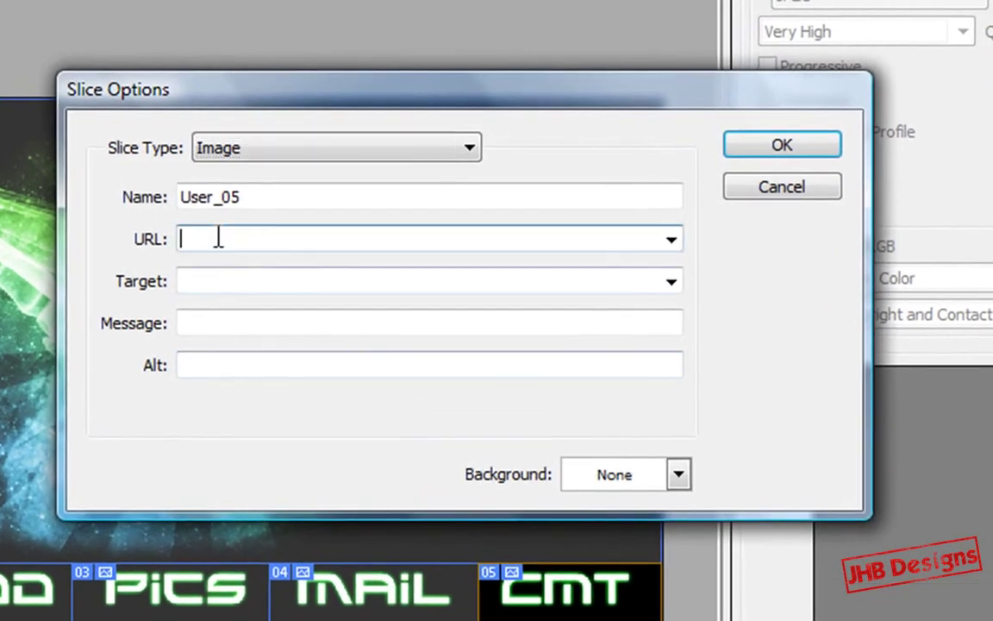
{"action": "key", "text": "ctrl+v"}
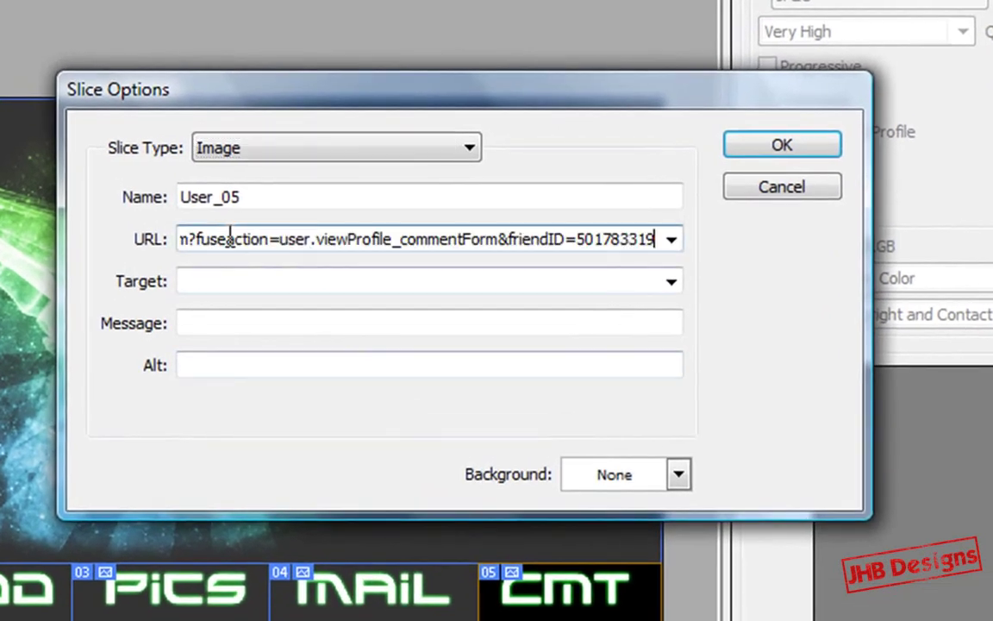
{"action": "left_click", "coordinate": [780, 154]}
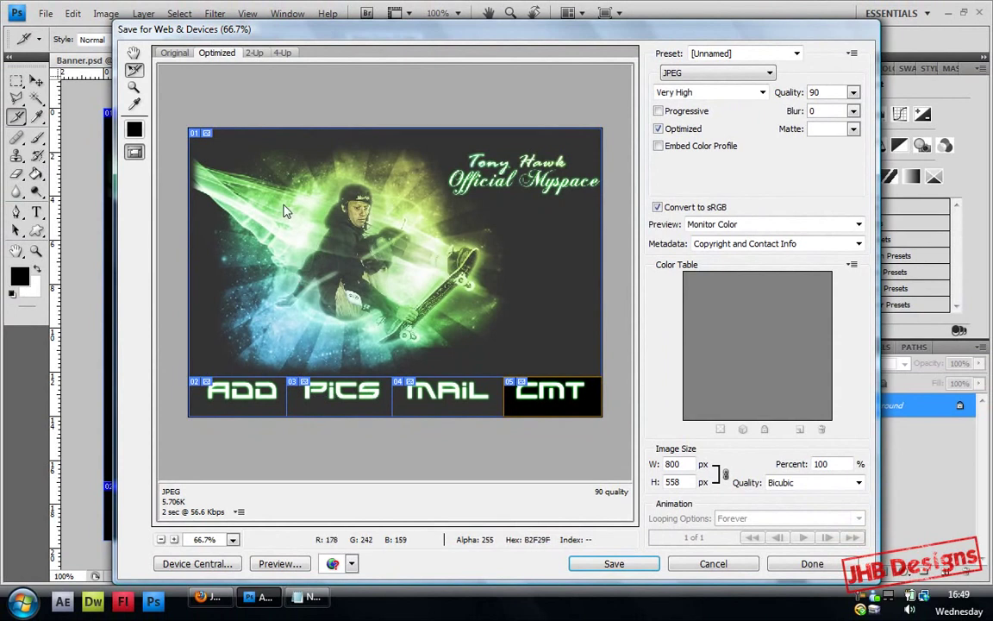
- Review the main banner slice and the ADD, PICS, MAIL and CMT slices by selecting each one in turn
{"action": "left_click", "coordinate": [255, 184]}
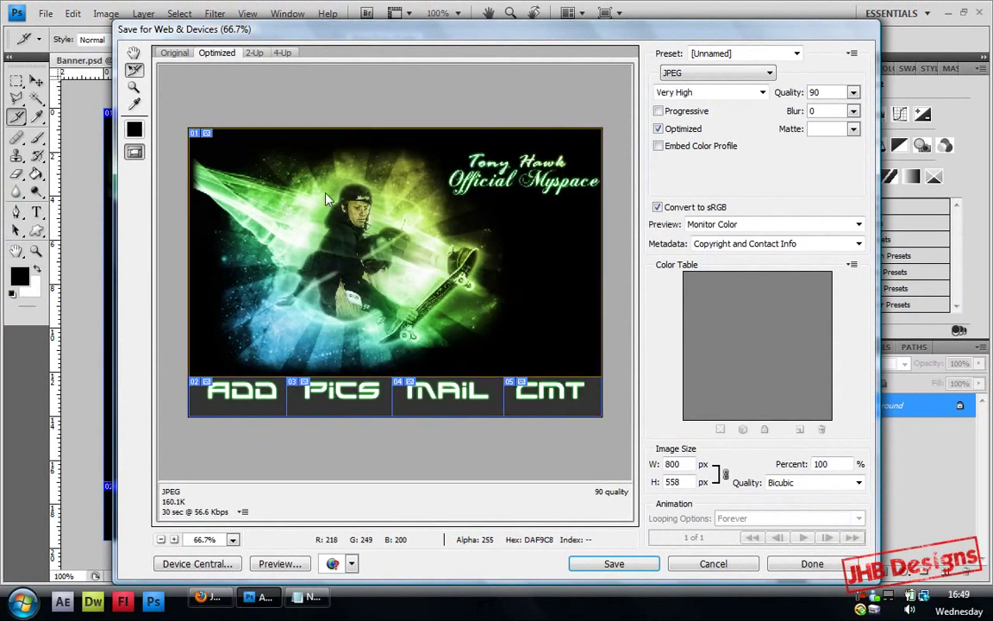
{"action": "left_click", "coordinate": [266, 394]}
{"action": "left_click", "coordinate": [340, 393]}
{"action": "left_click", "coordinate": [428, 394]}
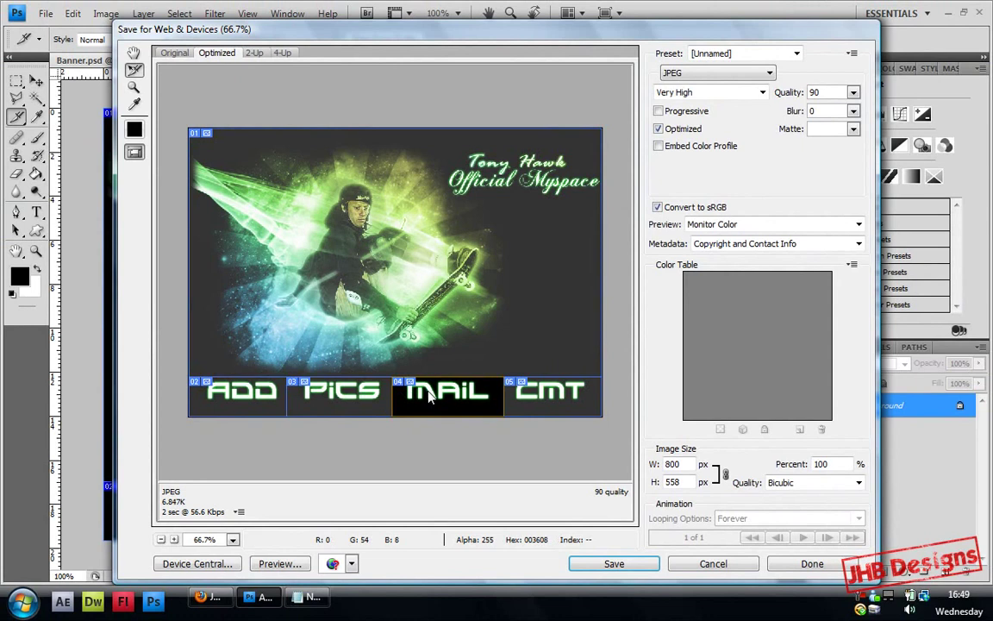
{"action": "left_click", "coordinate": [538, 393]}
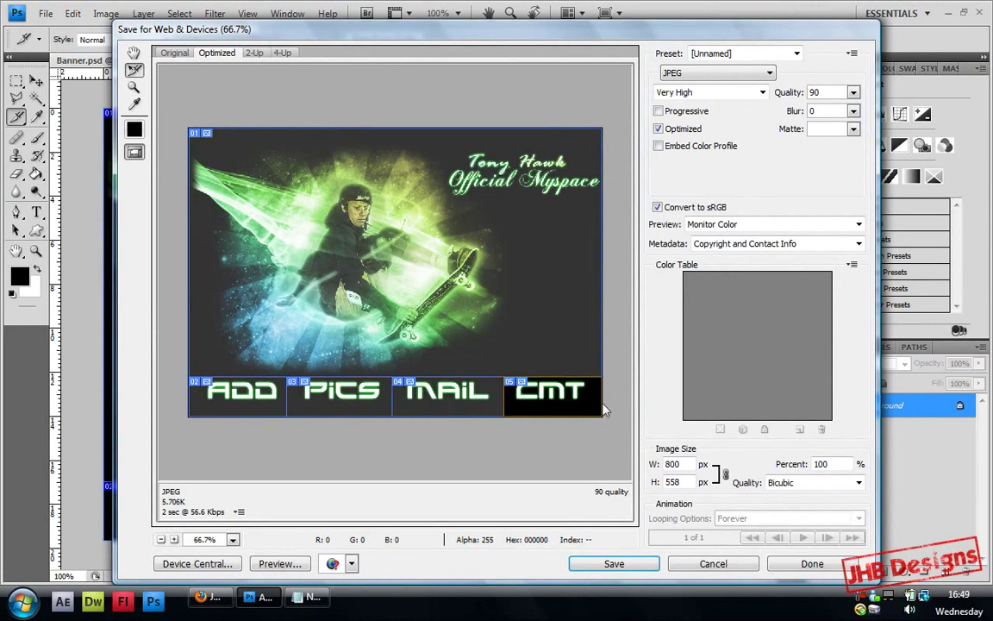
{"action": "left_click", "coordinate": [255, 400]}
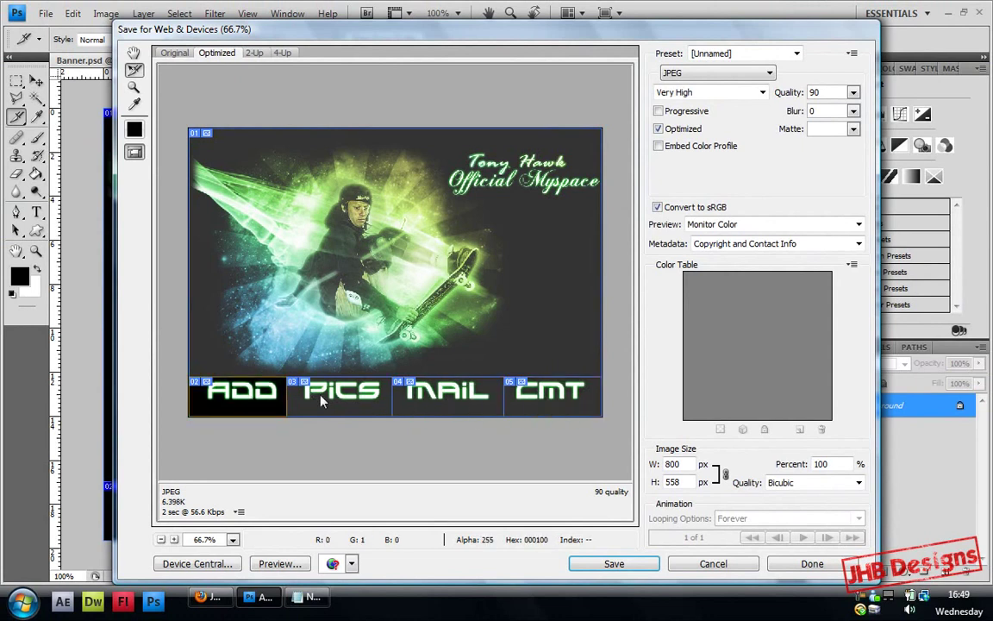
{"action": "left_click", "coordinate": [328, 398]}
{"action": "left_click", "coordinate": [435, 395]}
{"action": "left_click", "coordinate": [521, 394]}
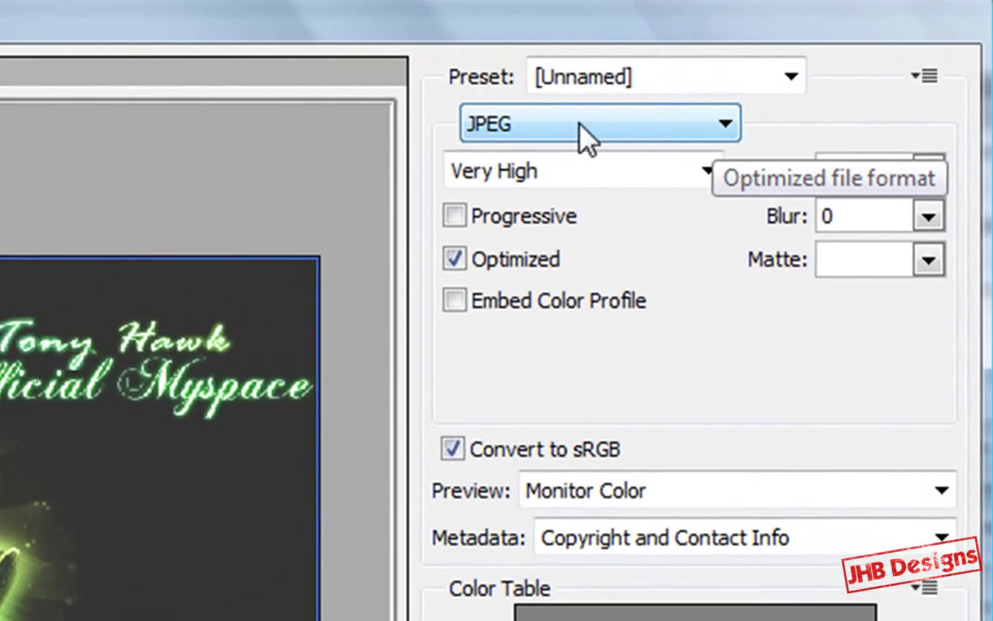
- Keep the JPEG quality at Very High and save all slices as Banner in HTML and Images format
{"action": "left_click", "coordinate": [708, 171]}
{"action": "left_click", "coordinate": [708, 171]}
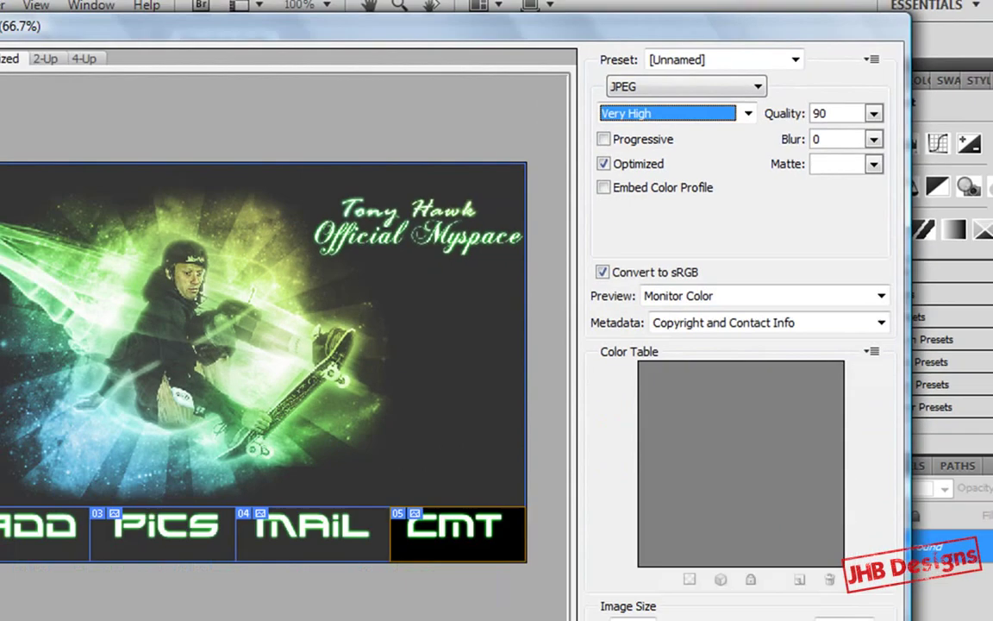
{"action": "left_click", "coordinate": [640, 565]}
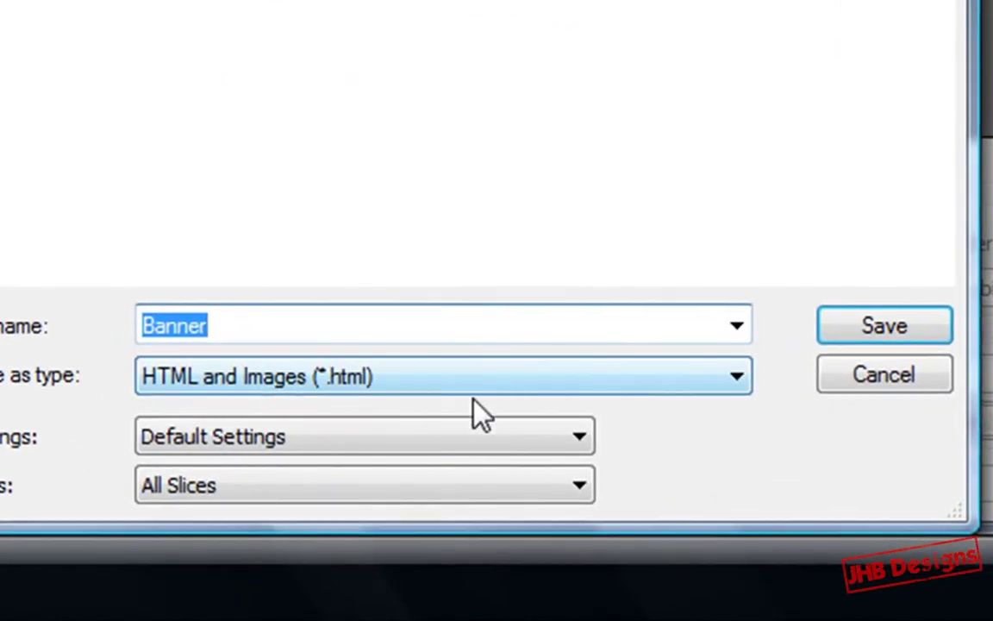
{"action": "left_click", "coordinate": [864, 328]}
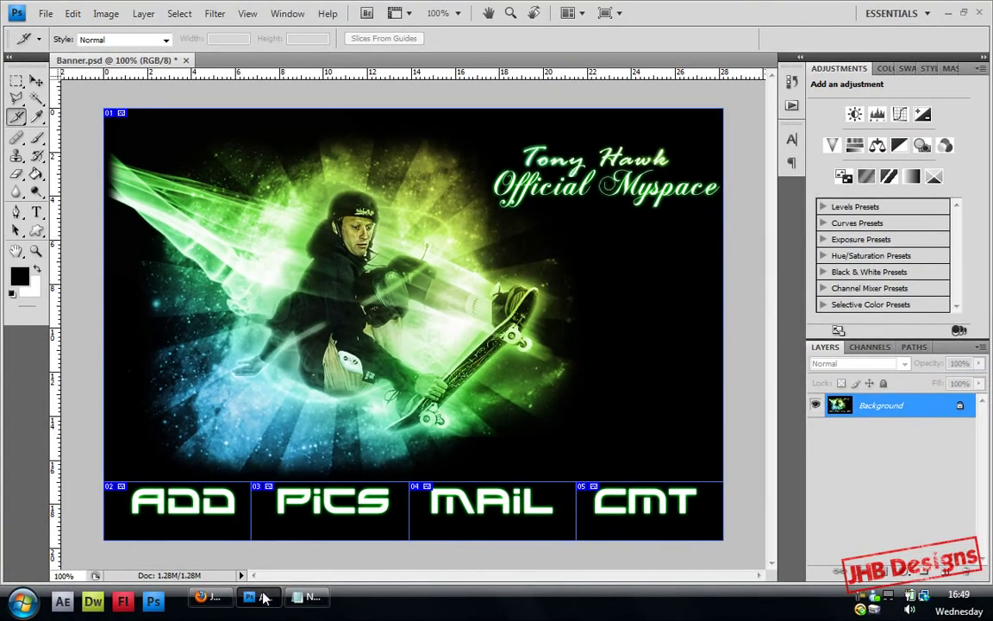
- Show the desktop, browse from Documents up to the personal user folder and open the Myspace Banner folder
{"action": "left_click", "coordinate": [97, 591]}
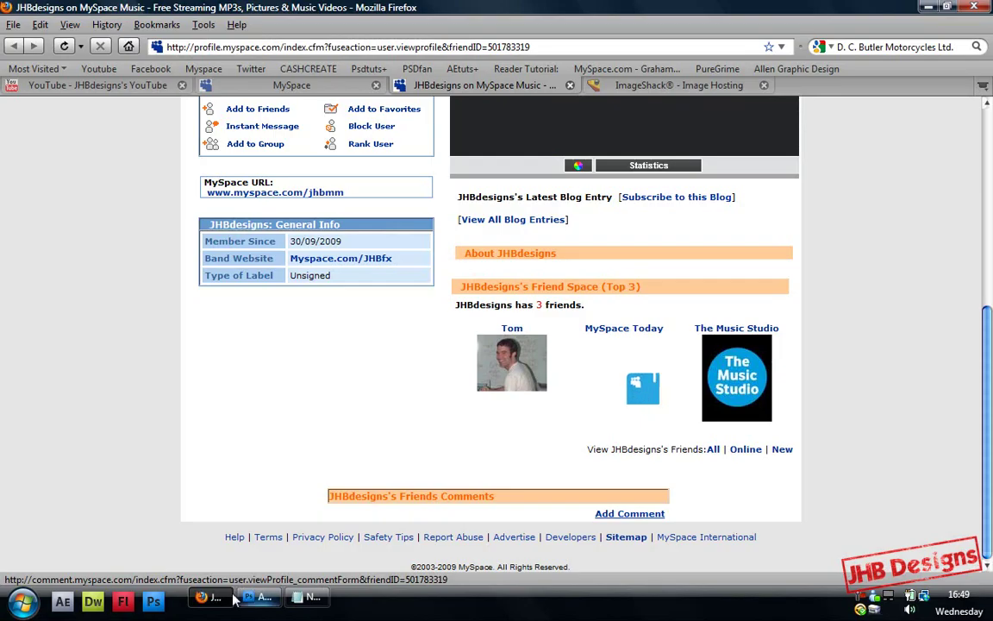
{"action": "key", "text": "super+d"}
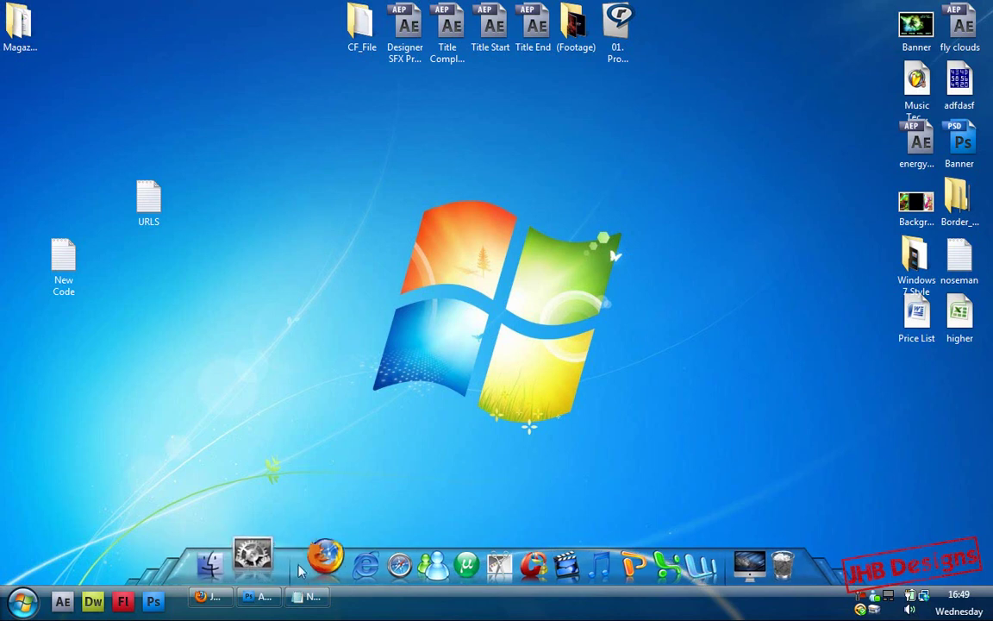
{"action": "left_click", "coordinate": [234, 564]}
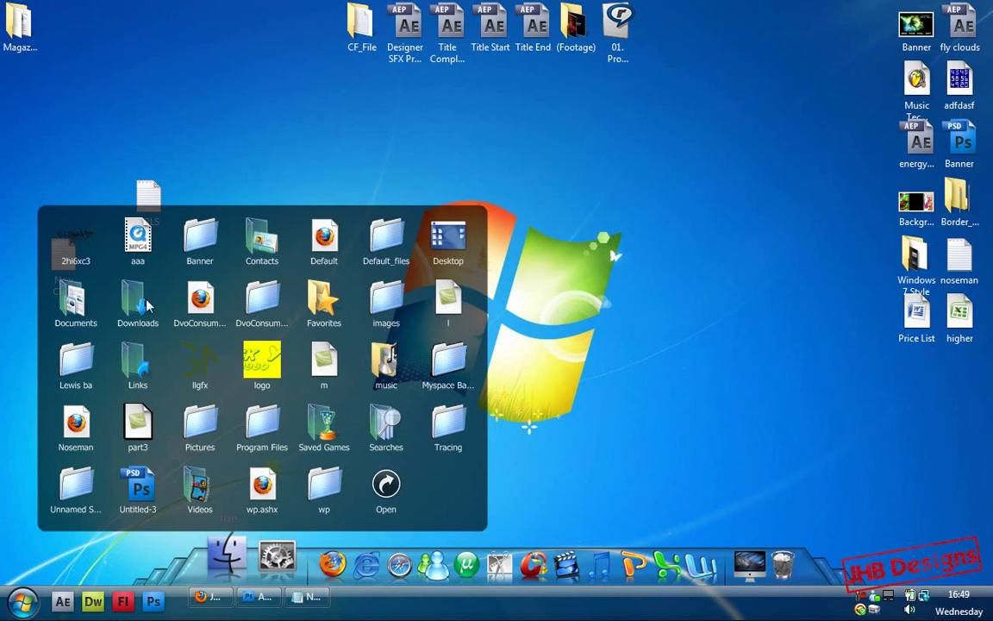
{"action": "left_click", "coordinate": [74, 297]}
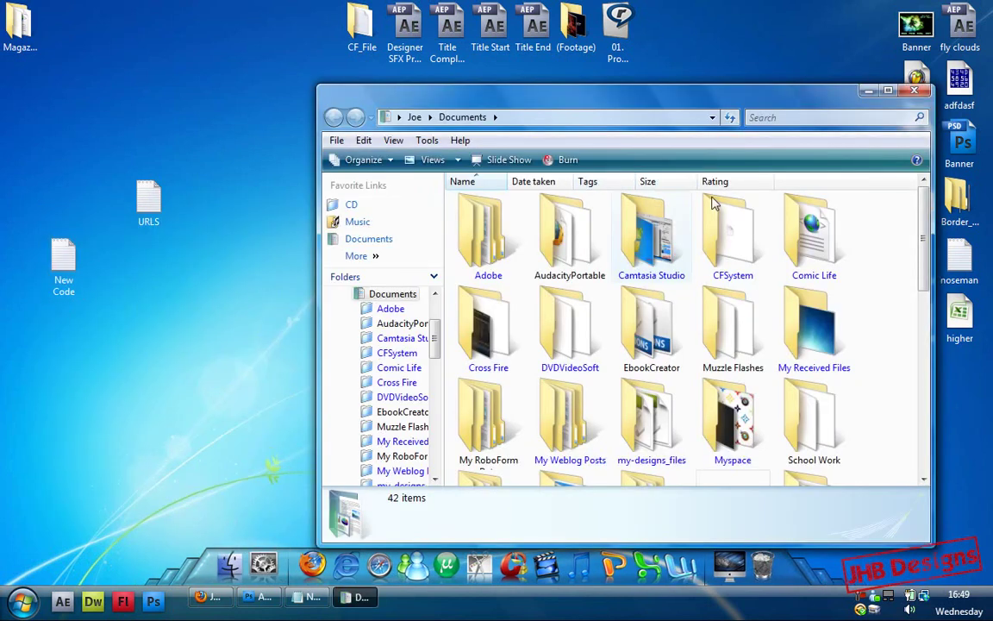
{"action": "left_click", "coordinate": [415, 116]}
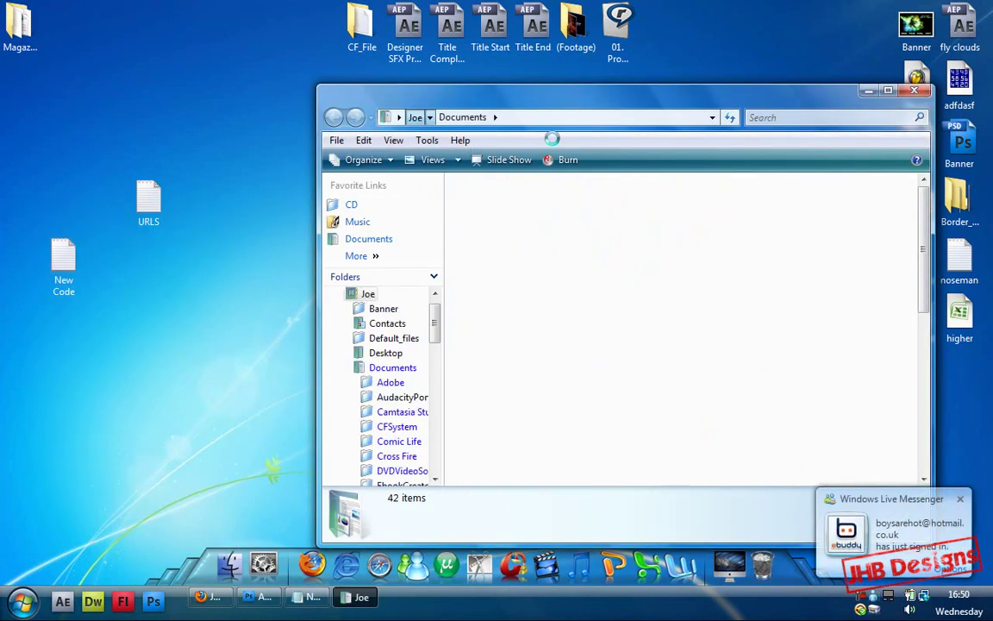
{"action": "scroll", "coordinate": [648, 389], "scroll_direction": "down", "scroll_amount": 5}
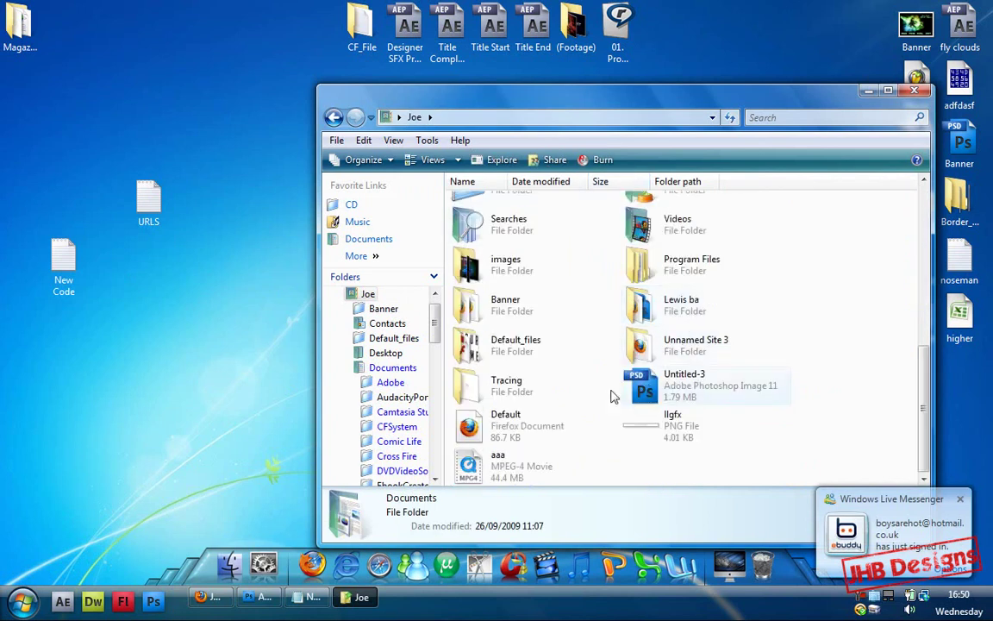
{"action": "scroll", "coordinate": [648, 390], "scroll_direction": "up", "scroll_amount": 8}
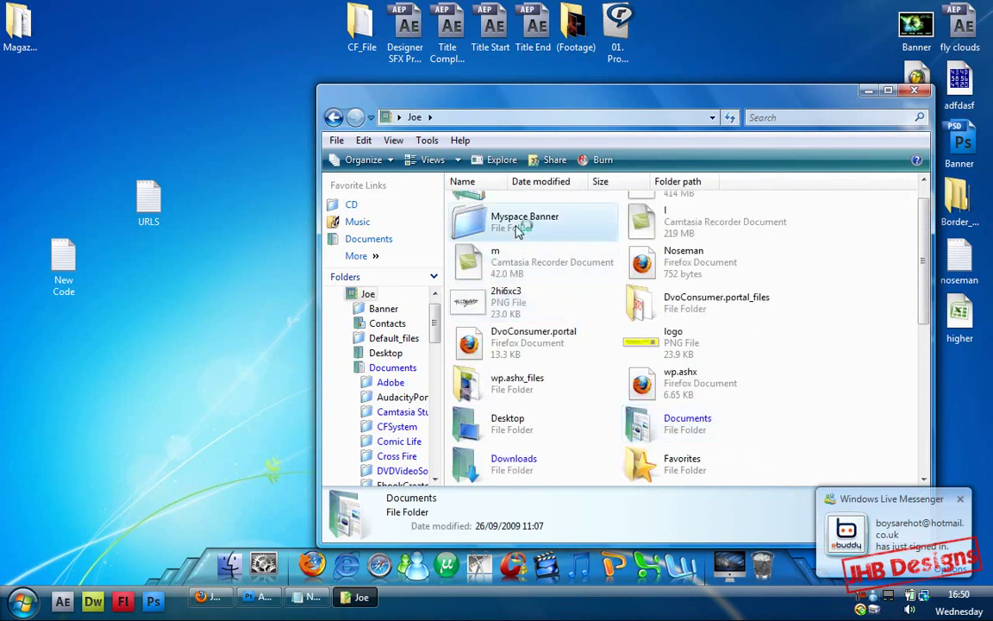
{"action": "double_click", "coordinate": [517, 231]}
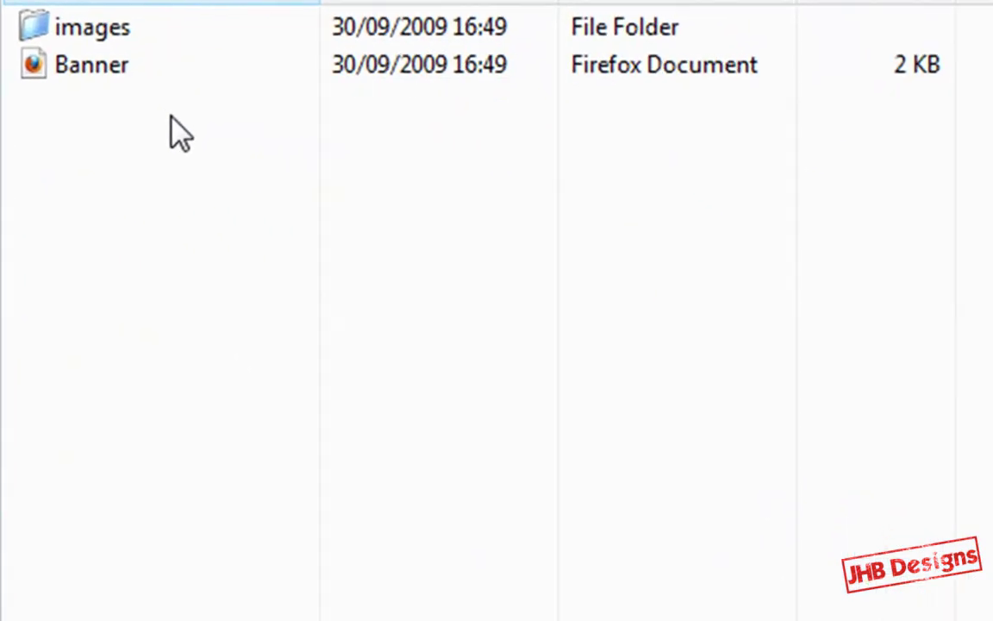
- Examine the exported slice images in the images folder and return to the Myspace Banner folder
{"action": "double_click", "coordinate": [124, 42]}
{"action": "left_click_drag", "start_coordinate": [129, 337], "coordinate": [992, 67]}
{"action": "left_click", "coordinate": [926, 155]}
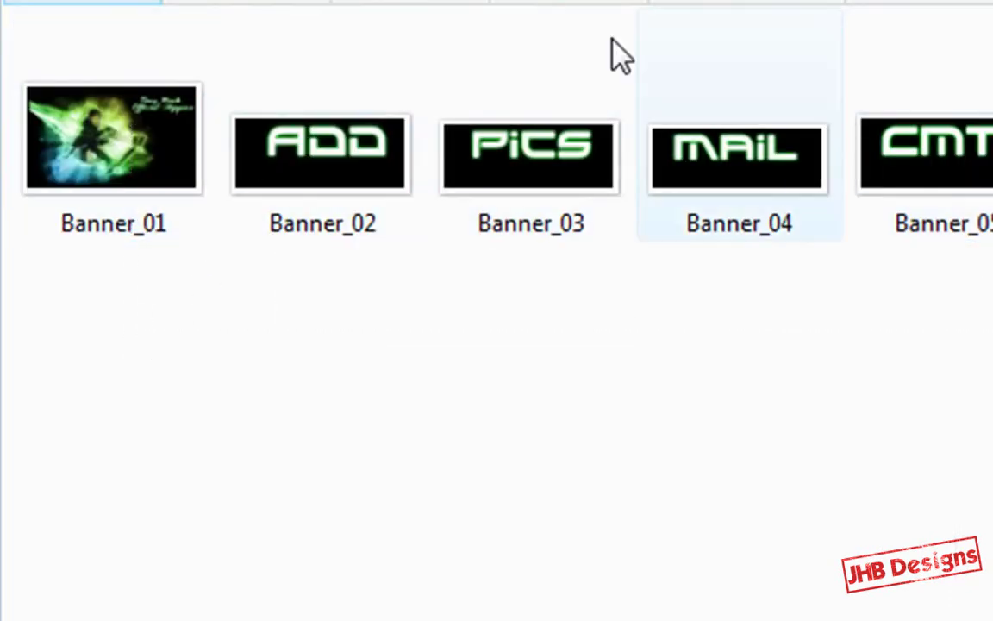
{"action": "key", "text": "alt+Left"}
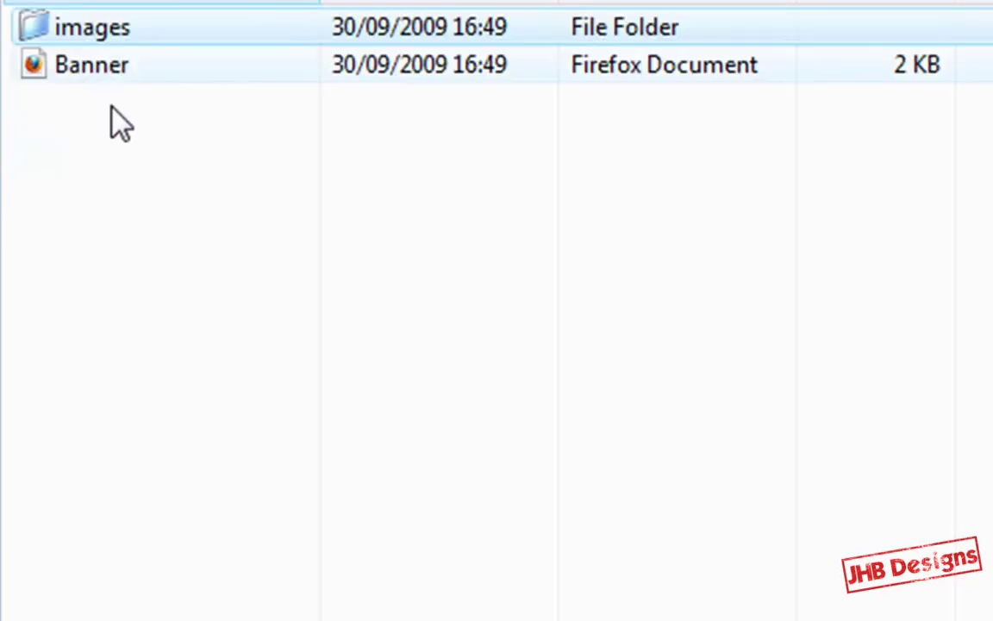
- Open the exported Banner HTML file in Notepad
{"action": "left_click", "coordinate": [107, 90]}
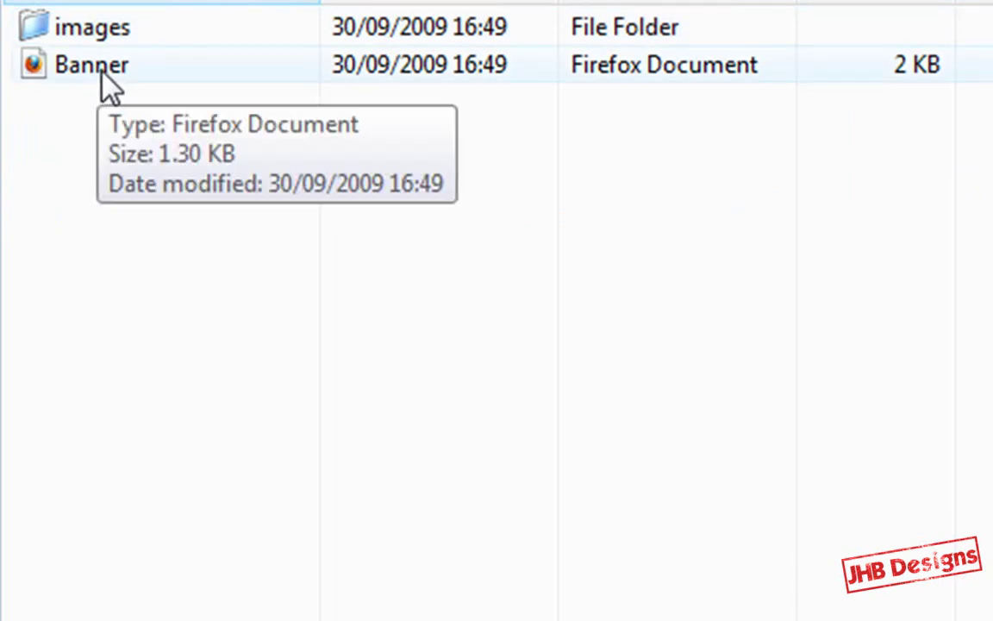
{"action": "right_click", "coordinate": [100, 76]}
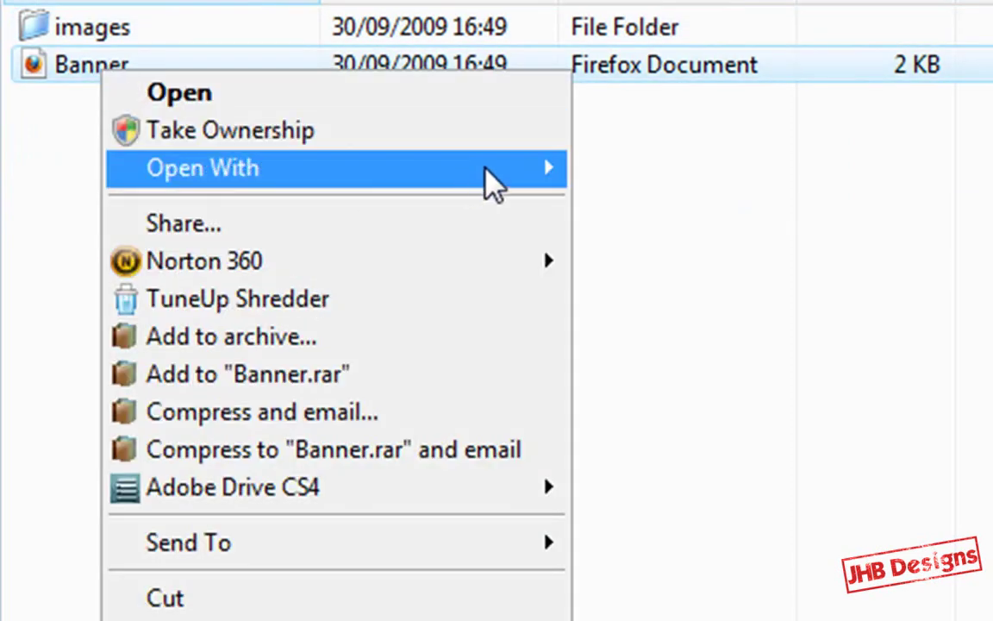
{"action": "mouse_move", "coordinate": [483, 186]}
{"action": "left_click", "coordinate": [752, 307]}
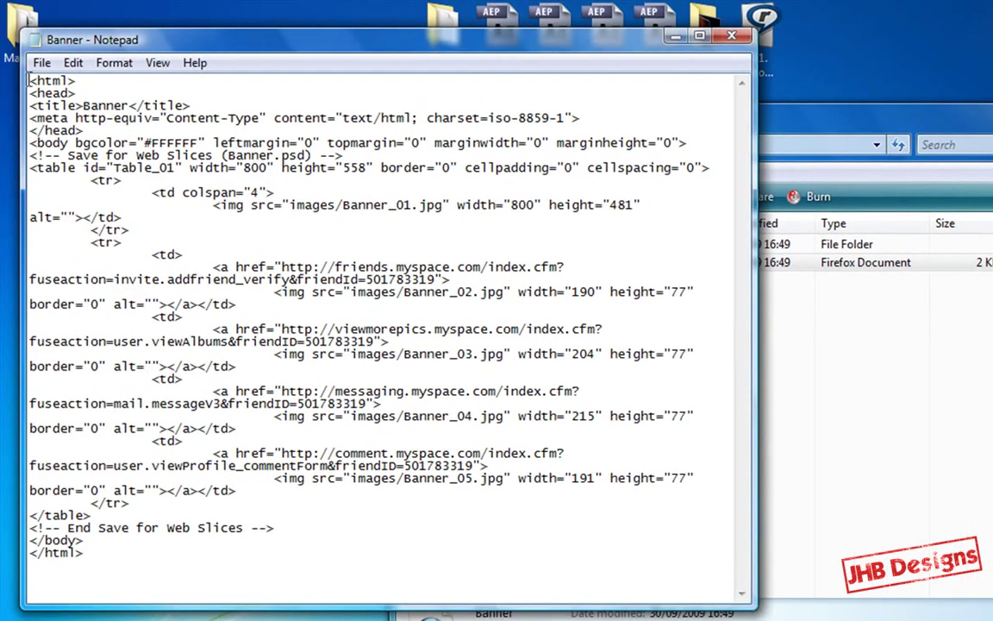
- Delete all code before the opening table tag and after the closing table tag, including the empty line above the table
{"action": "left_click_drag", "start_coordinate": [29, 80], "coordinate": [377, 158]}
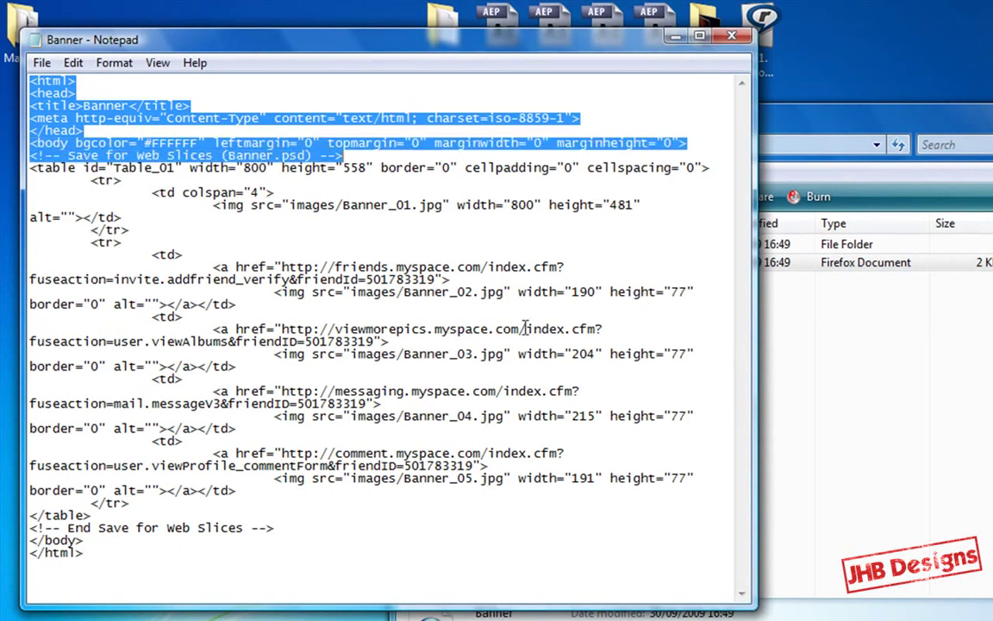
{"action": "key", "text": "Delete"}
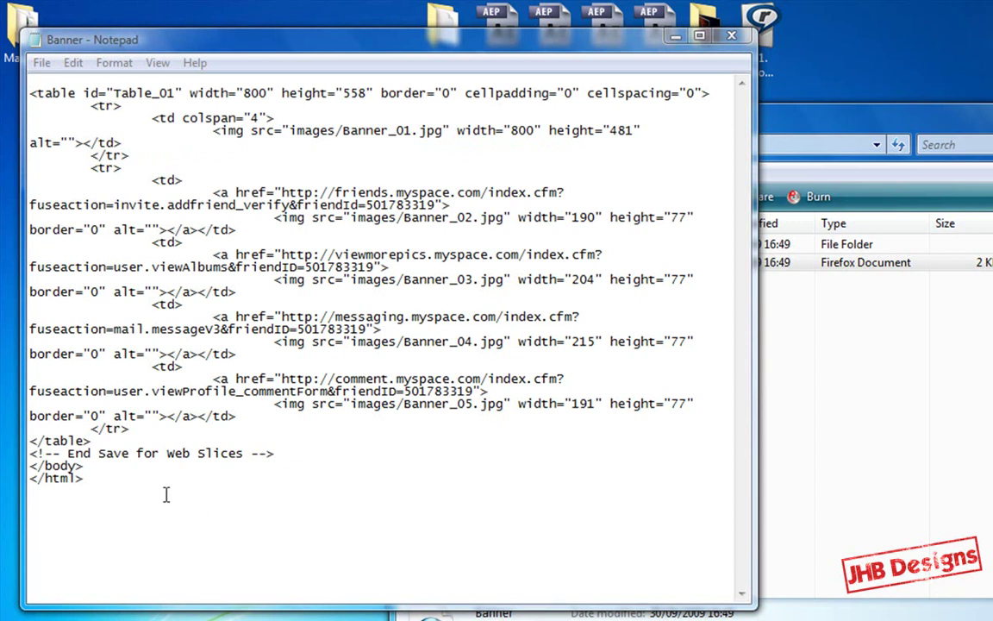
{"action": "left_click_drag", "start_coordinate": [155, 498], "coordinate": [11, 451]}
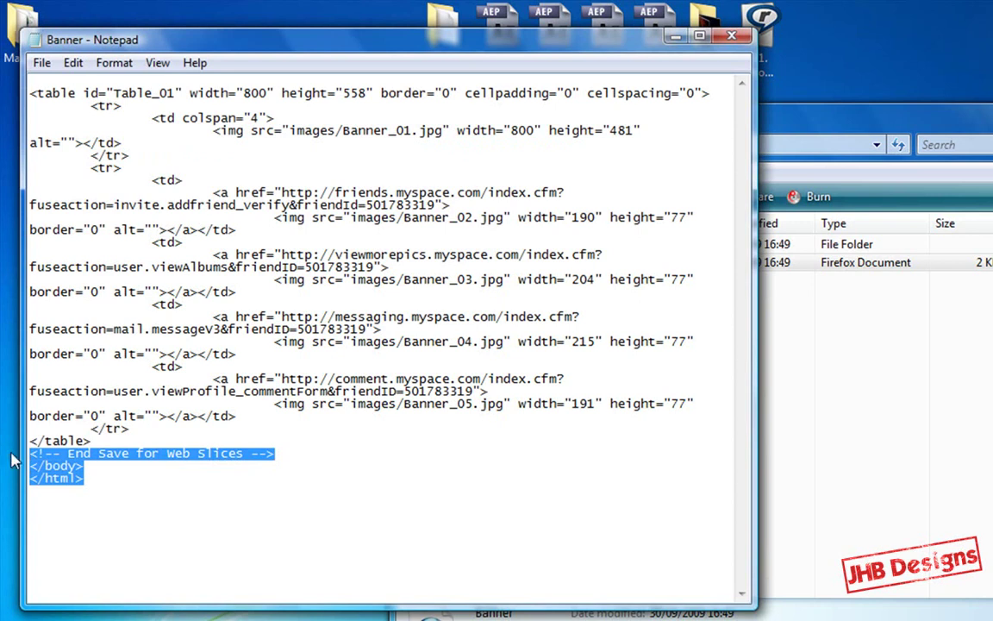
{"action": "key", "text": "BackSpace"}
{"action": "key", "text": "BackSpace"}
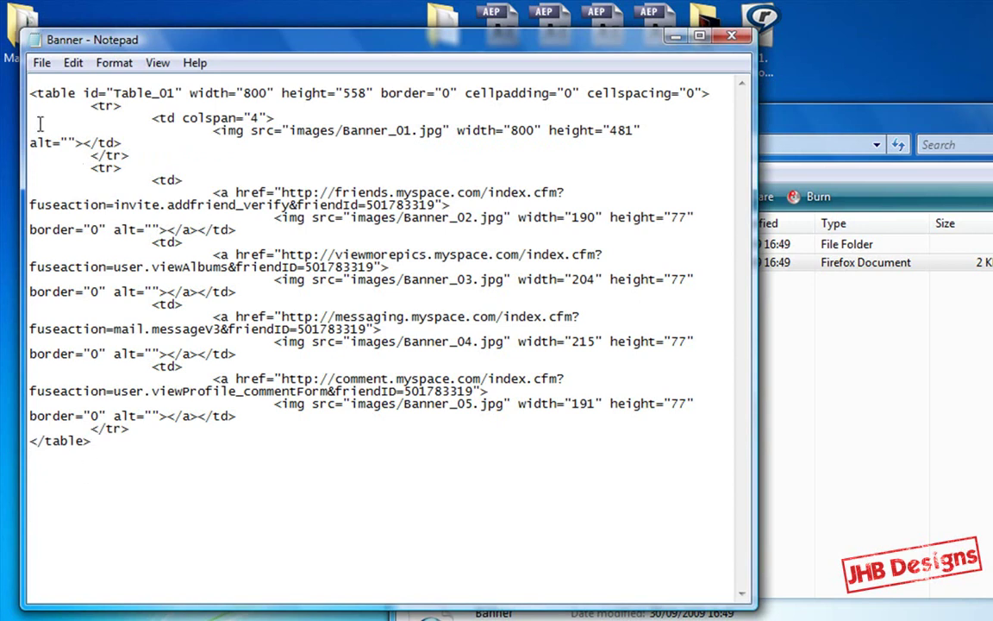
{"action": "key", "text": "BackSpace"}
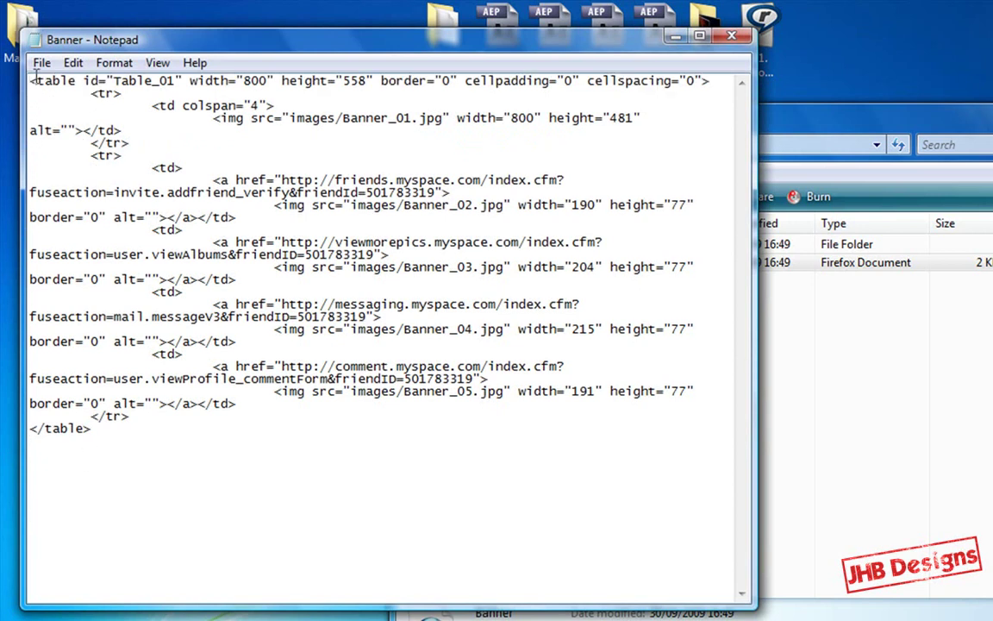
- Copy the whole remaining table code from the Banner file
{"action": "left_click_drag", "start_coordinate": [30, 77], "coordinate": [627, 444]}
{"action": "left_click", "coordinate": [634, 457]}
{"action": "left_click_drag", "start_coordinate": [151, 430], "coordinate": [9, 57]}
{"action": "key", "text": "ctrl+c"}
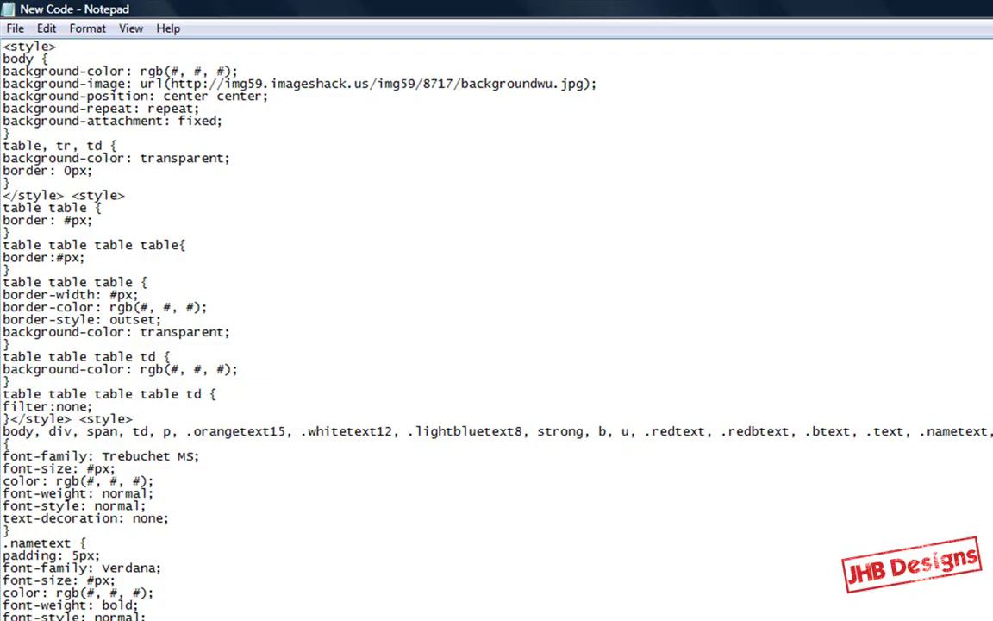
- Paste the table code on a new line below the JHBdesigns div tag at the end of the New Code file
{"action": "scroll", "coordinate": [860, 478], "scroll_direction": "down", "scroll_amount": 20}
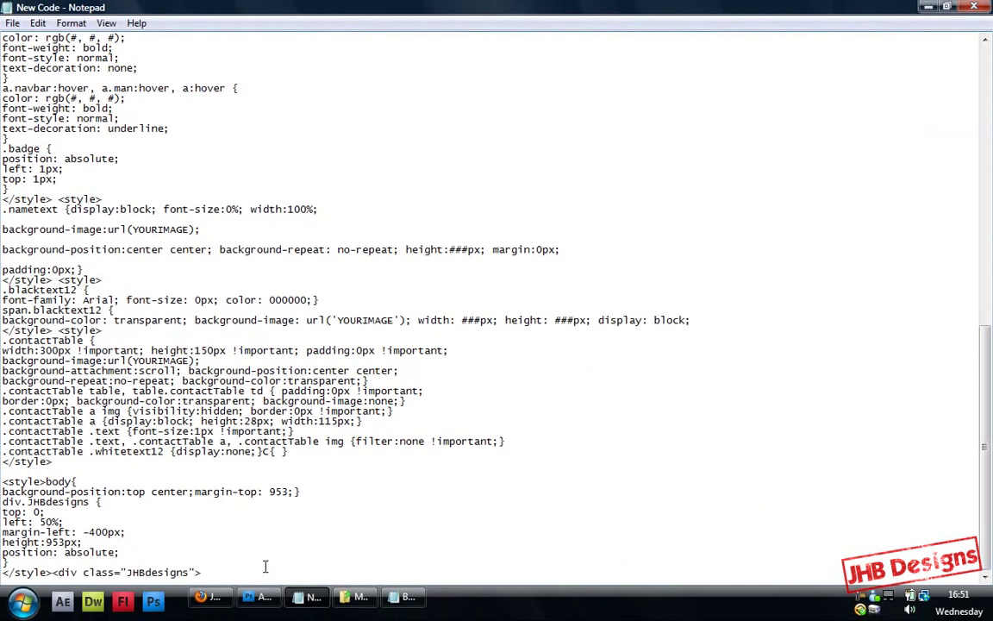
{"action": "key", "text": "Return"}
{"action": "key", "text": "ctrl+v"}
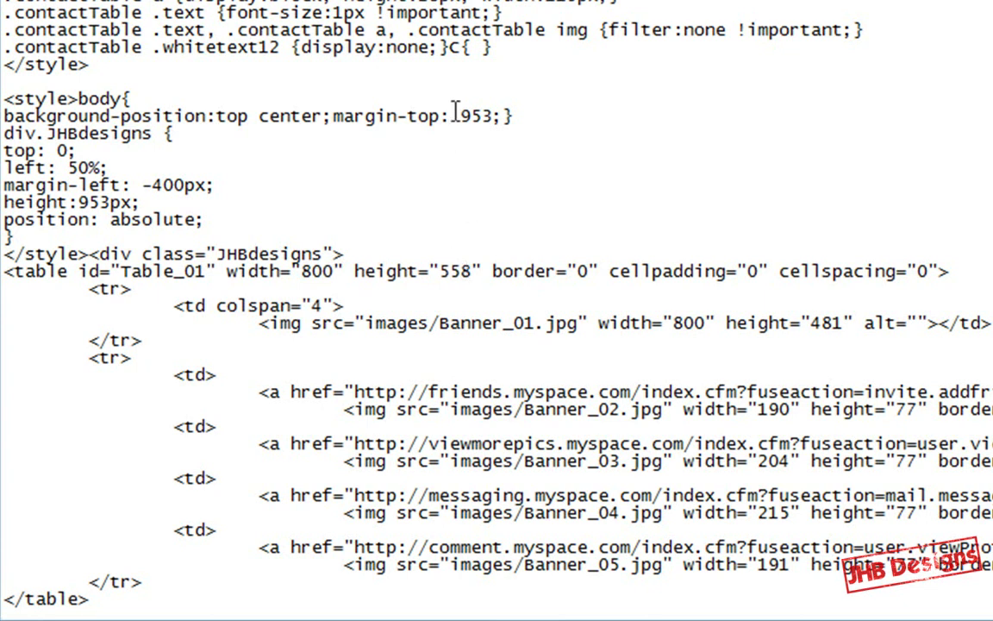
- Set the body style's margin-top to 558 and select the height line of the JHBdesigns div style
{"action": "left_click_drag", "start_coordinate": [462, 110], "coordinate": [488, 106]}
{"action": "type", "text": "558"}
{"action": "left_click_drag", "start_coordinate": [4, 202], "coordinate": [159, 202]}
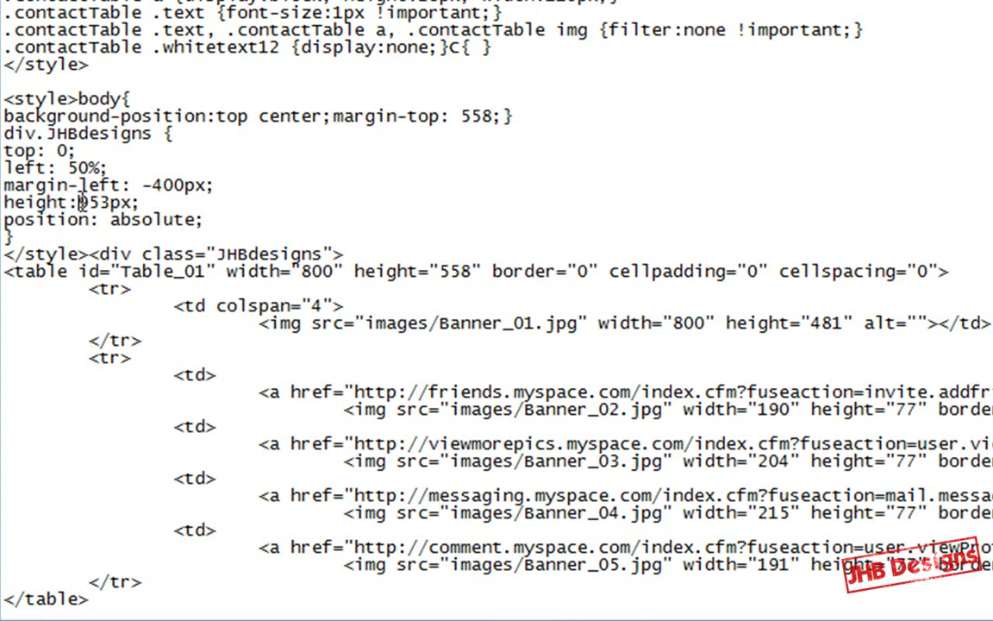